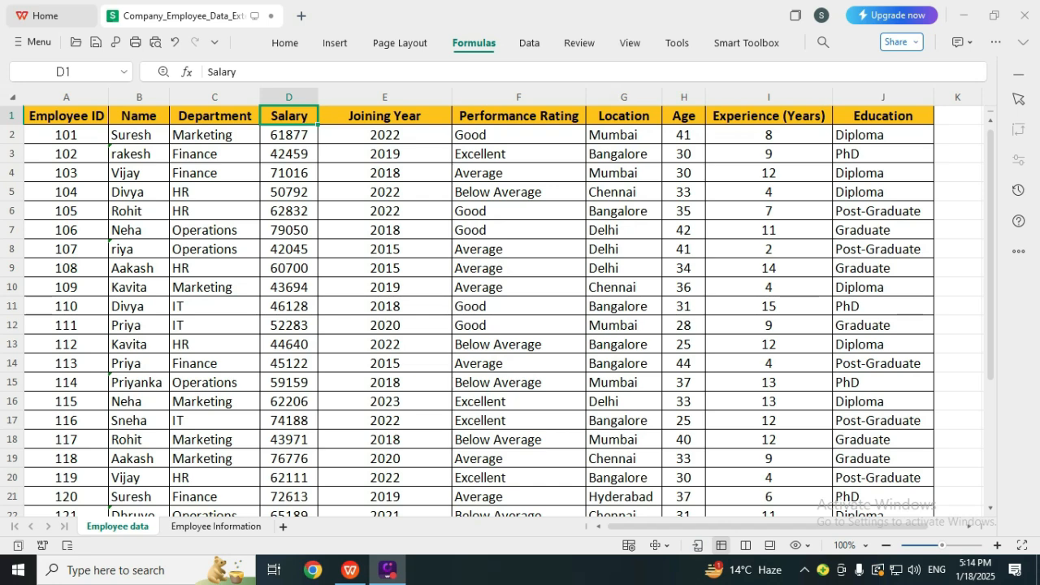
Review the Employee ID, Name, Department and Salary columns and the rows of the Employee data sheet.
click(67, 116)
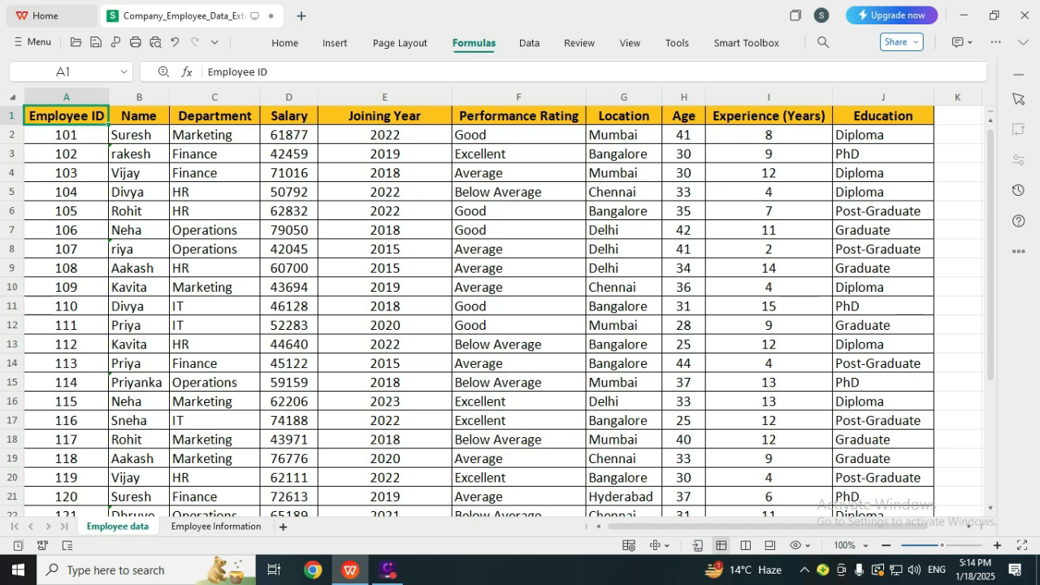
click(139, 117)
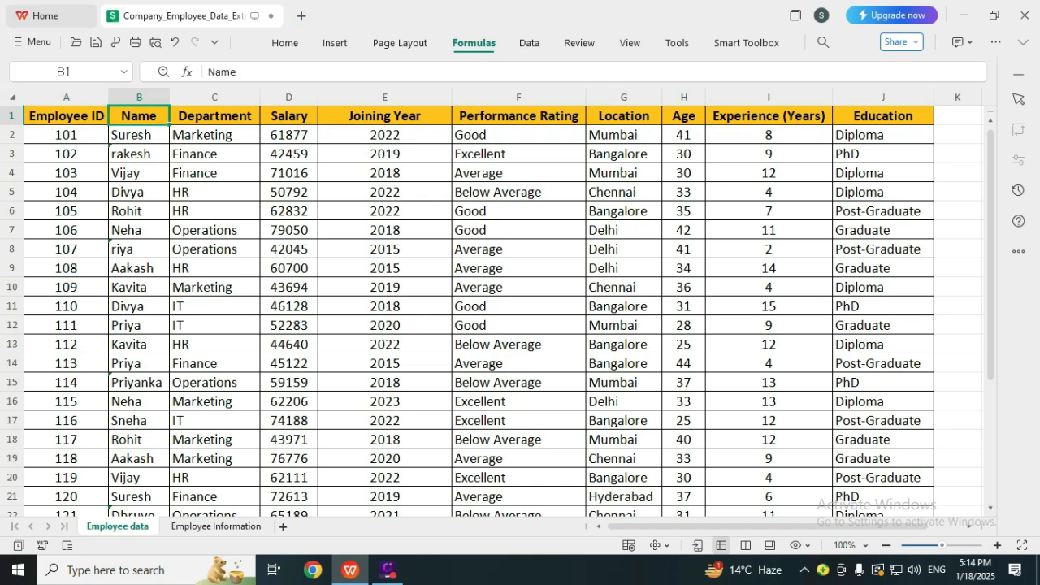
click(215, 116)
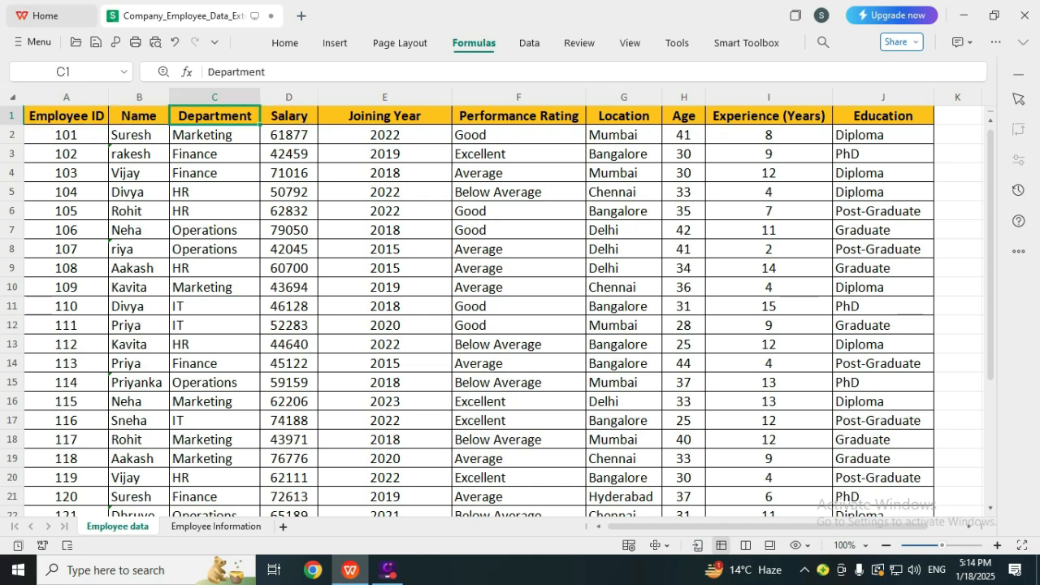
click(289, 117)
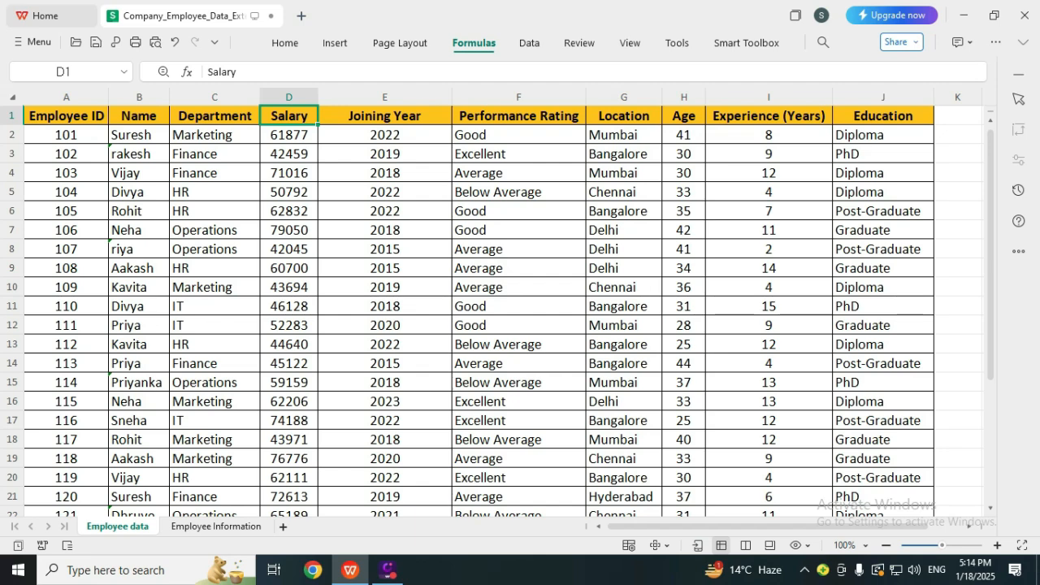
scroll(497, 311, down, 2)
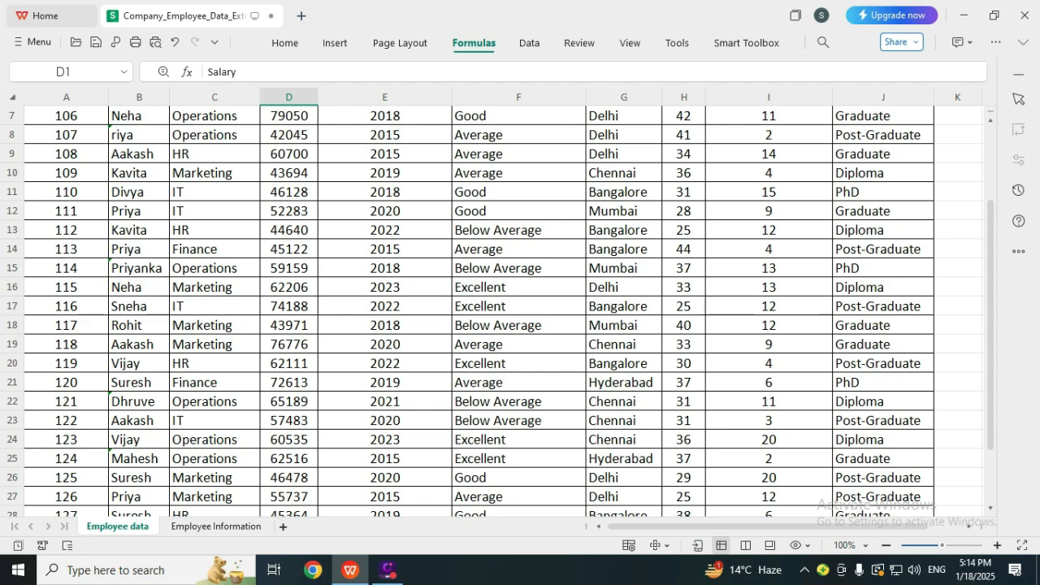
scroll(497, 310, up, 2)
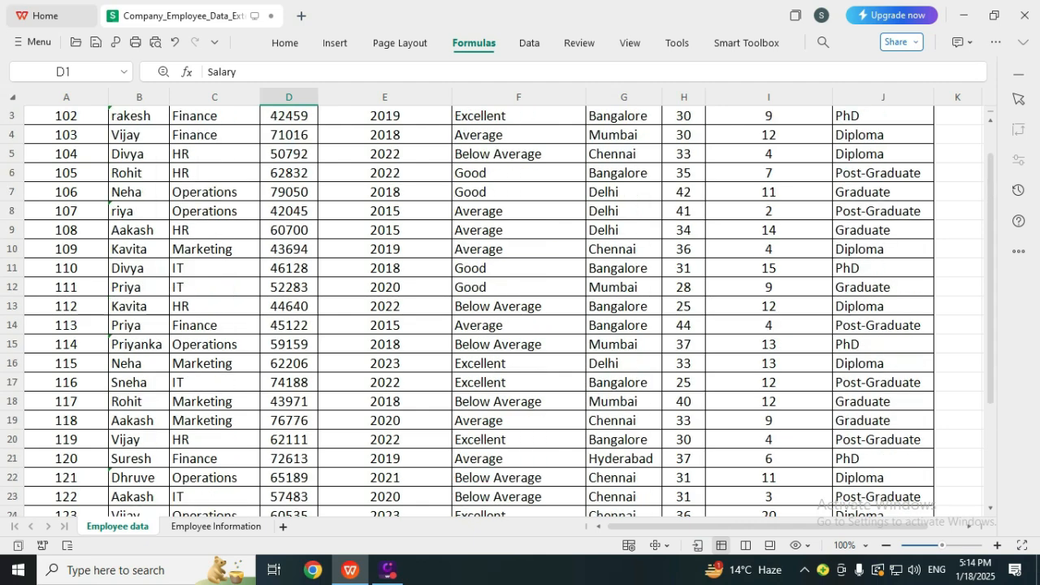
scroll(497, 311, up, 1)
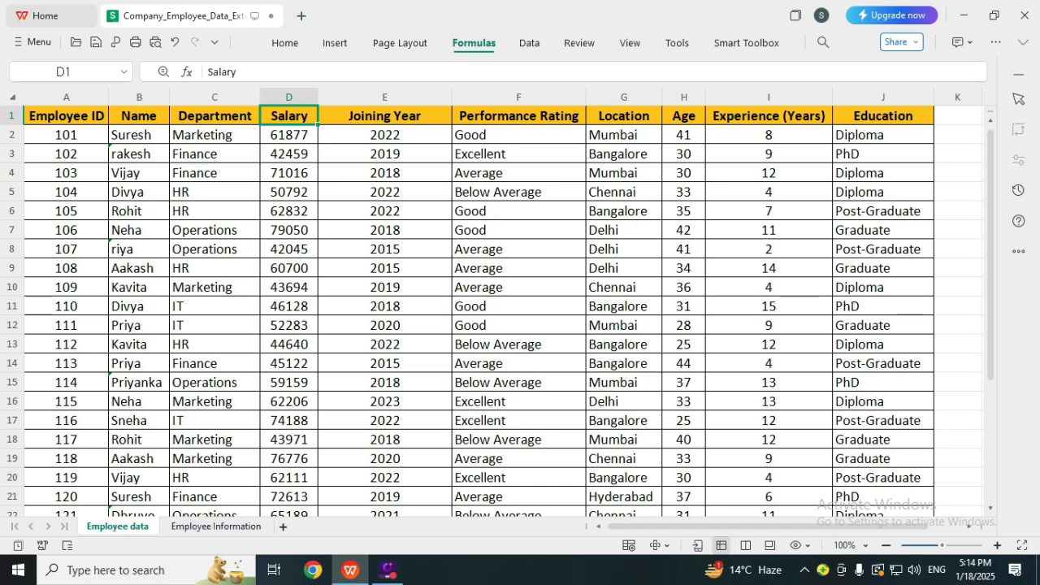
Examine the Employee Information sheet's value cells for Employee ID, Name, Department, Salary and Education.
click(216, 527)
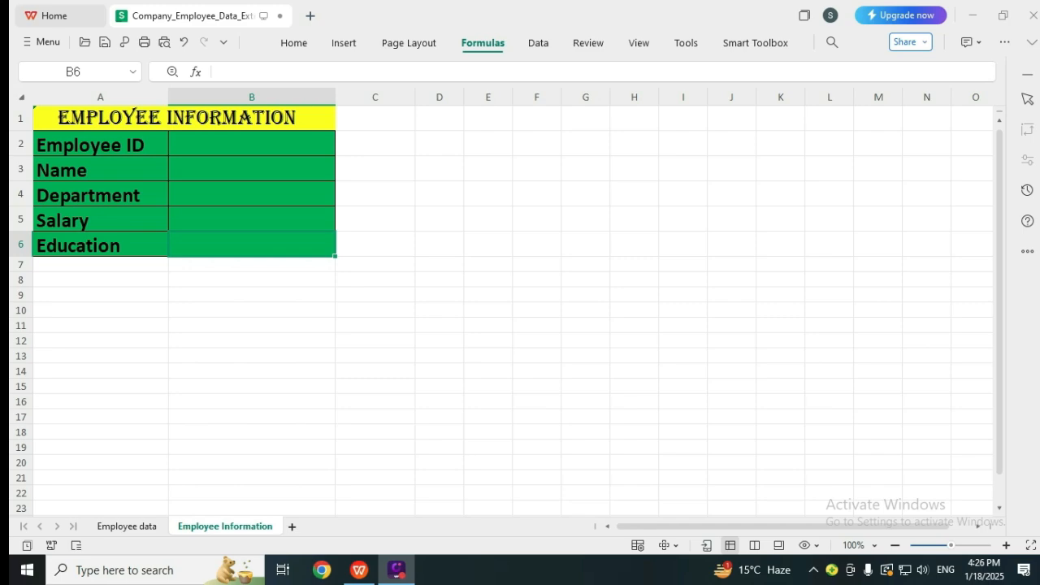
click(126, 527)
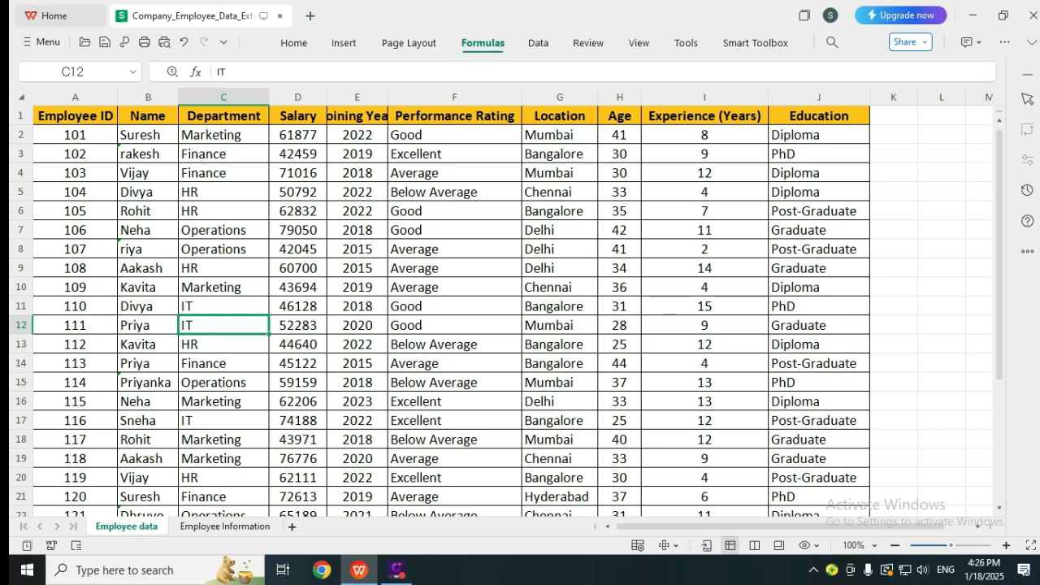
click(225, 526)
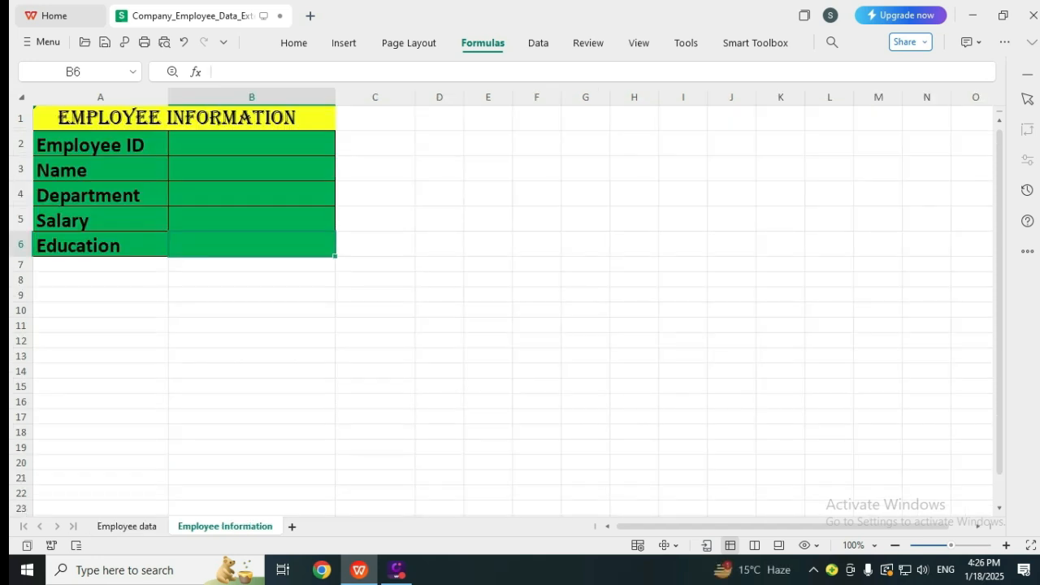
click(252, 143)
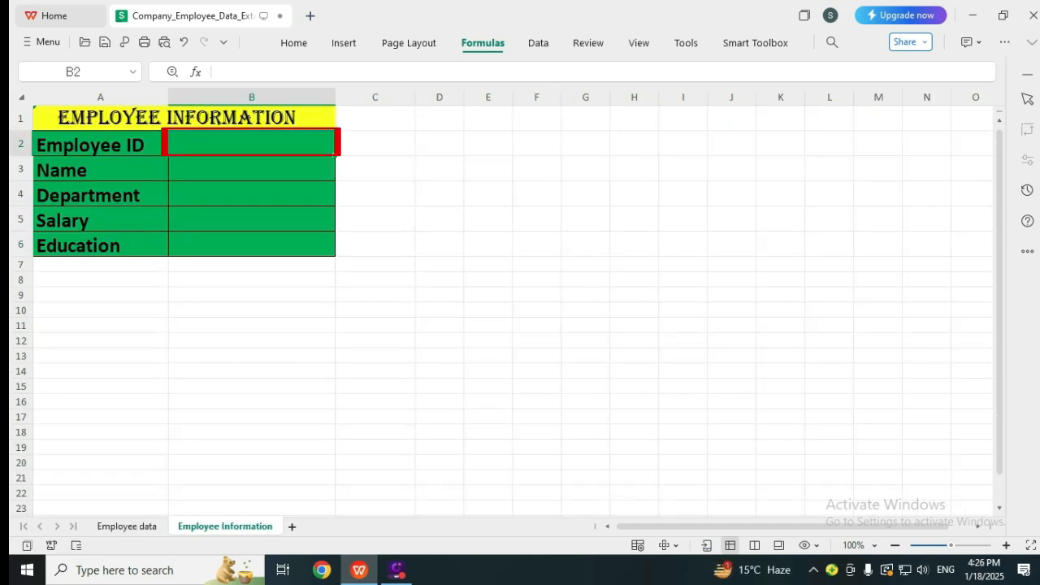
click(251, 169)
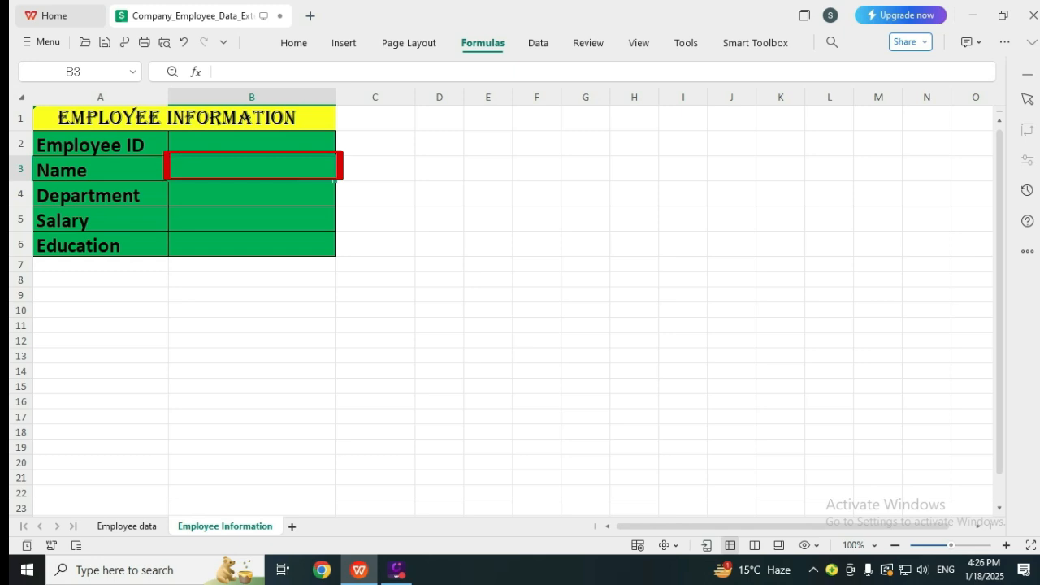
click(251, 194)
click(251, 220)
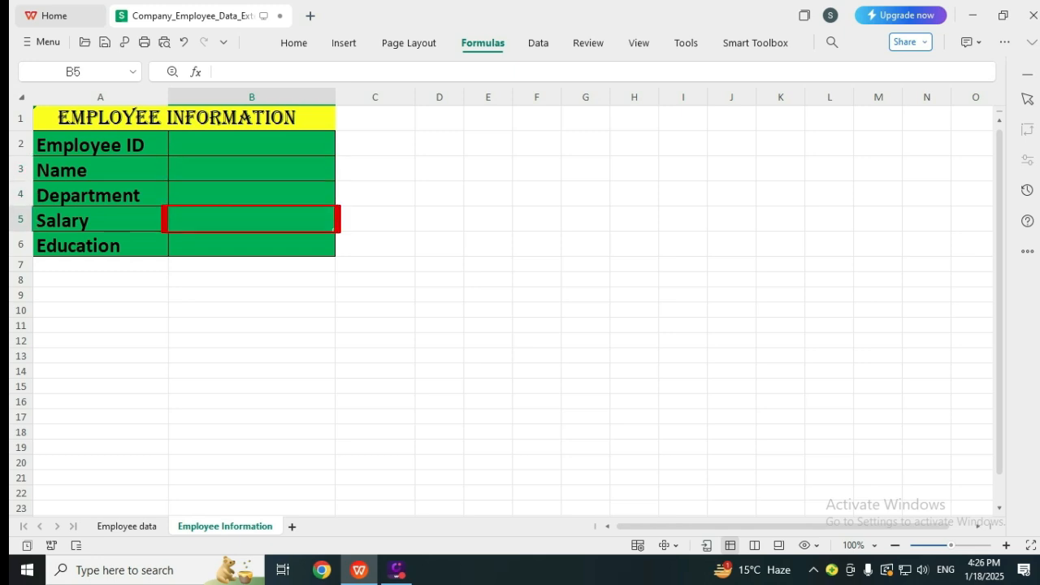
click(251, 244)
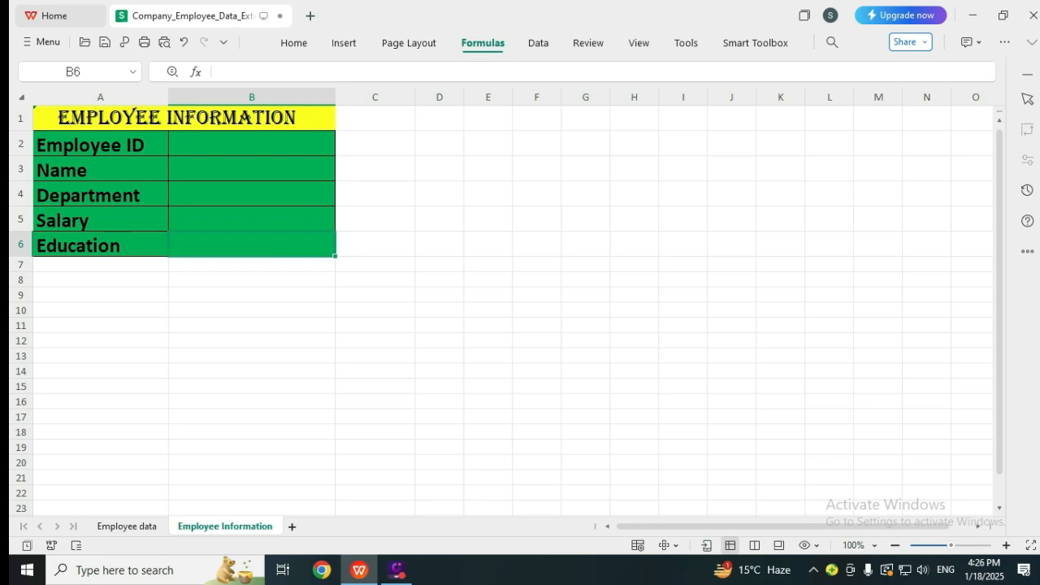
Start a new defined name for the whole table A1:J31 on the Employee data sheet and enter empdata as its name.
click(127, 527)
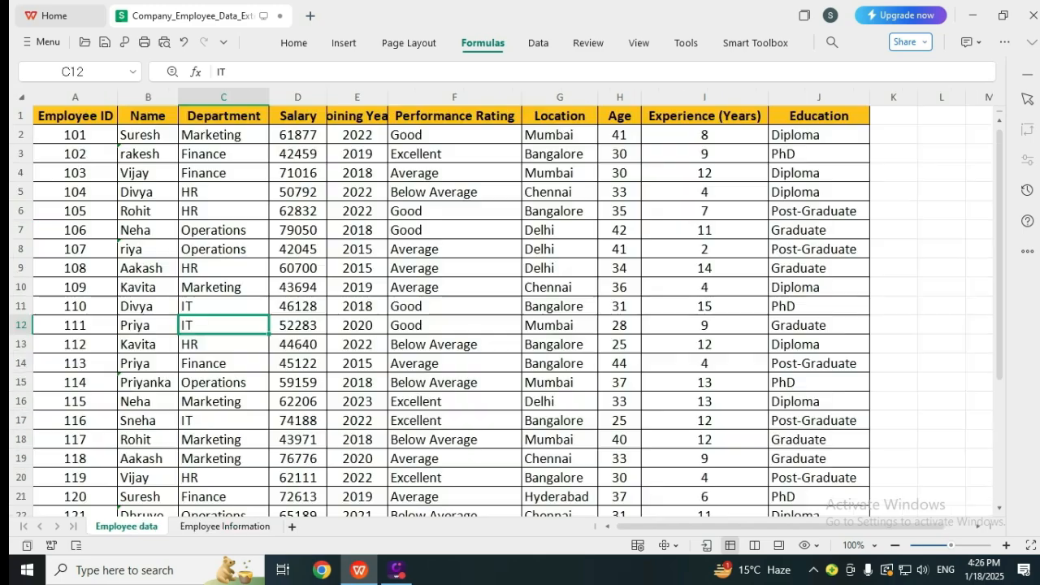
click(224, 250)
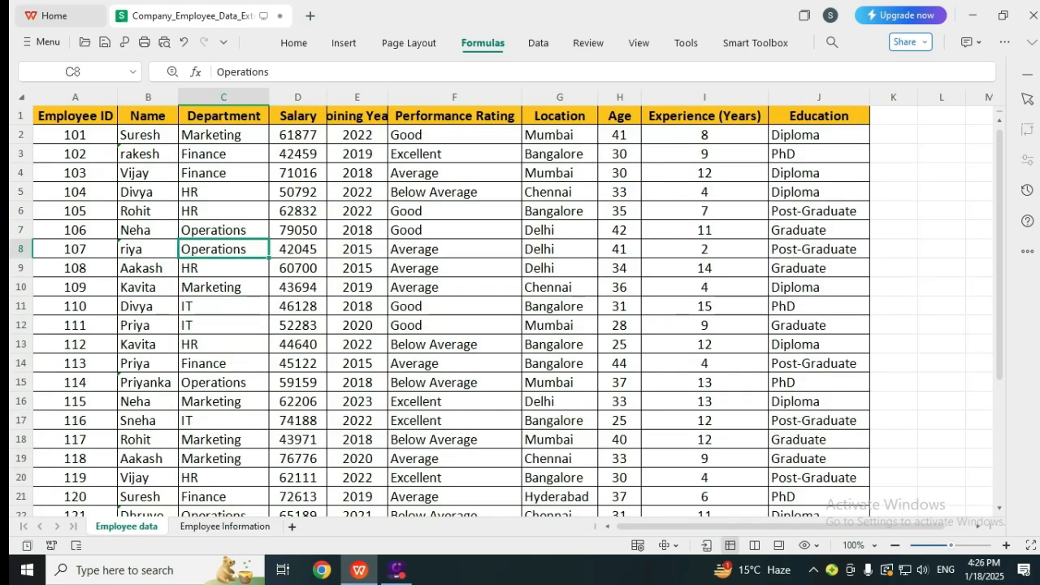
click(455, 249)
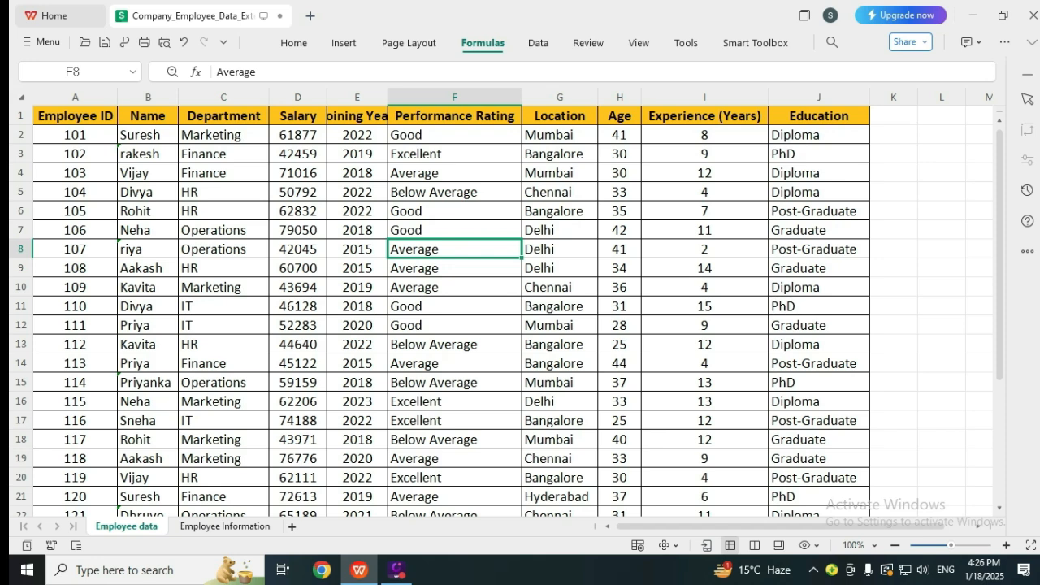
key(ctrl+a)
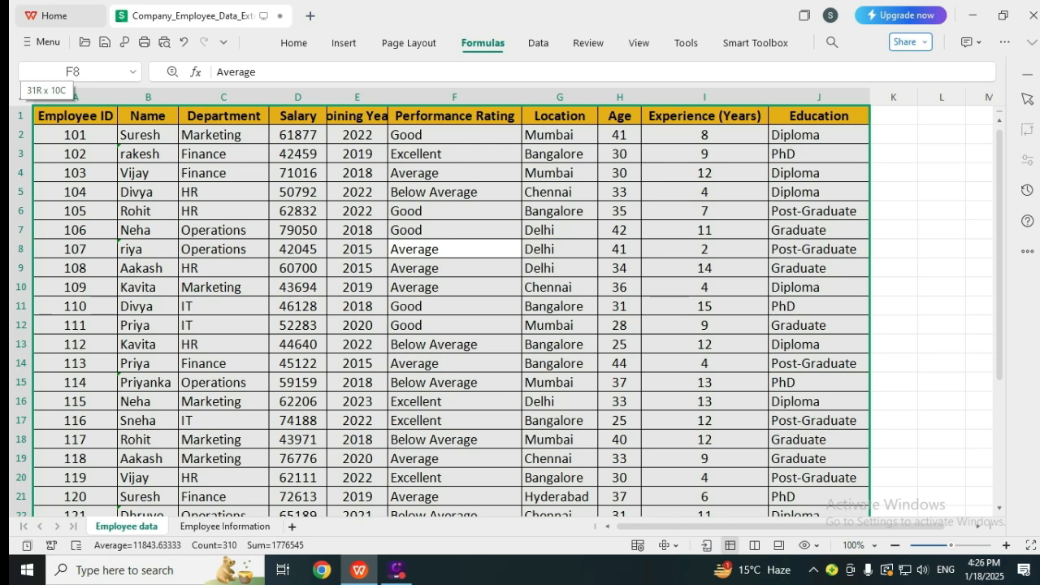
click(483, 43)
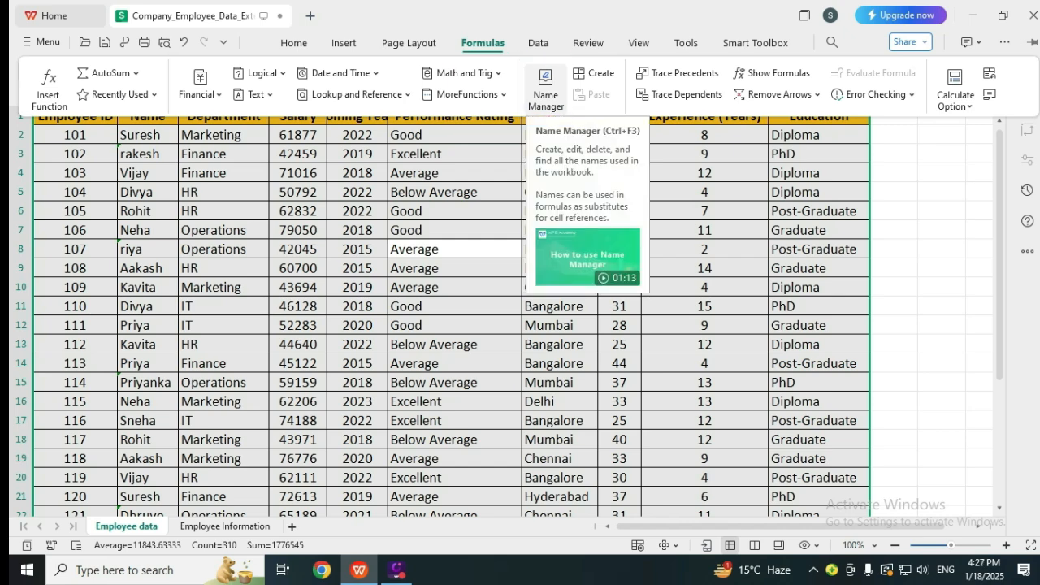
key(ctrl+F3)
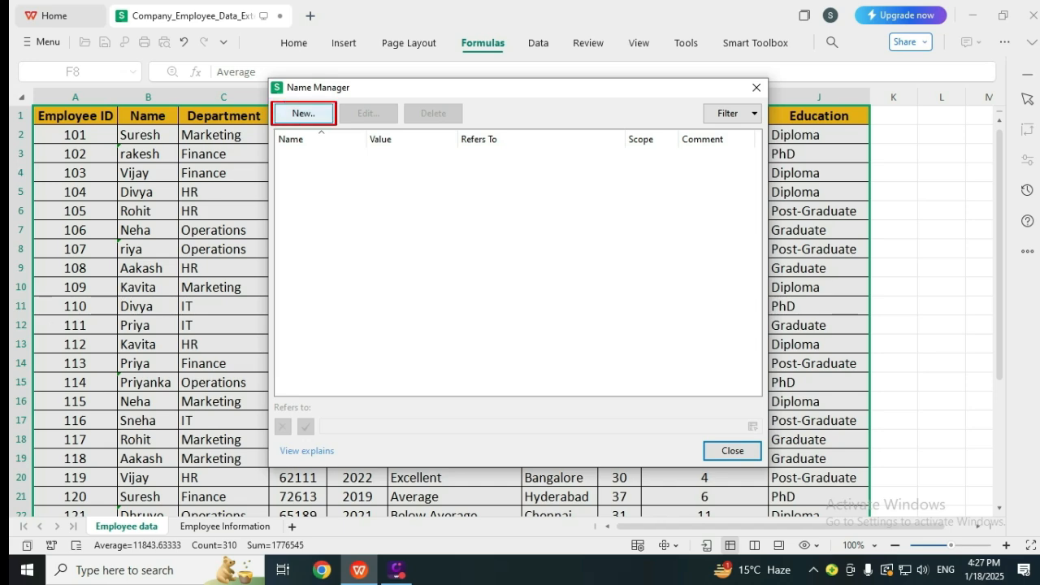
click(304, 114)
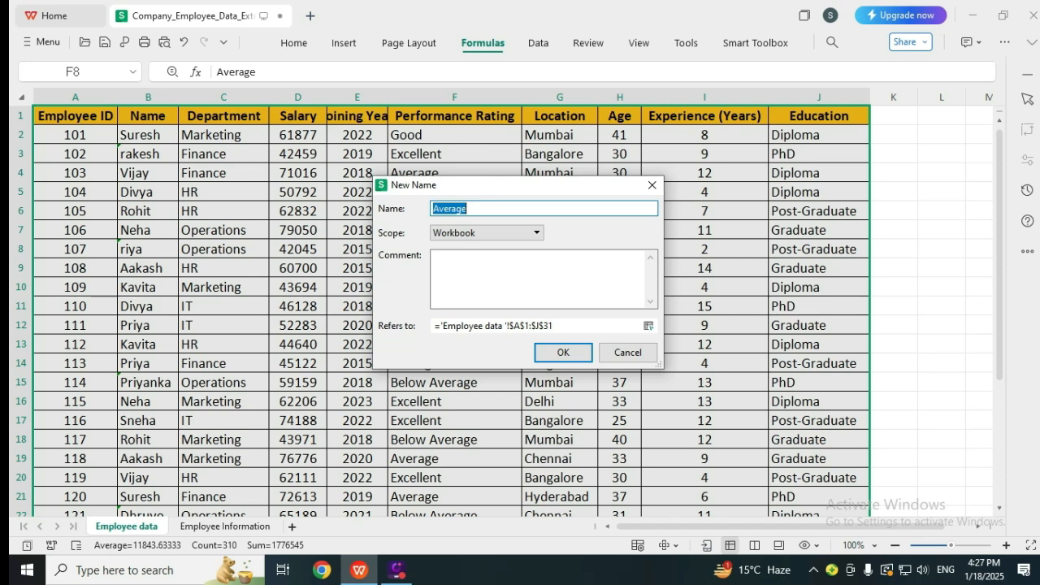
text(emp)
text(ta)
key(BackSpace)
key(BackSpace)
text(data)
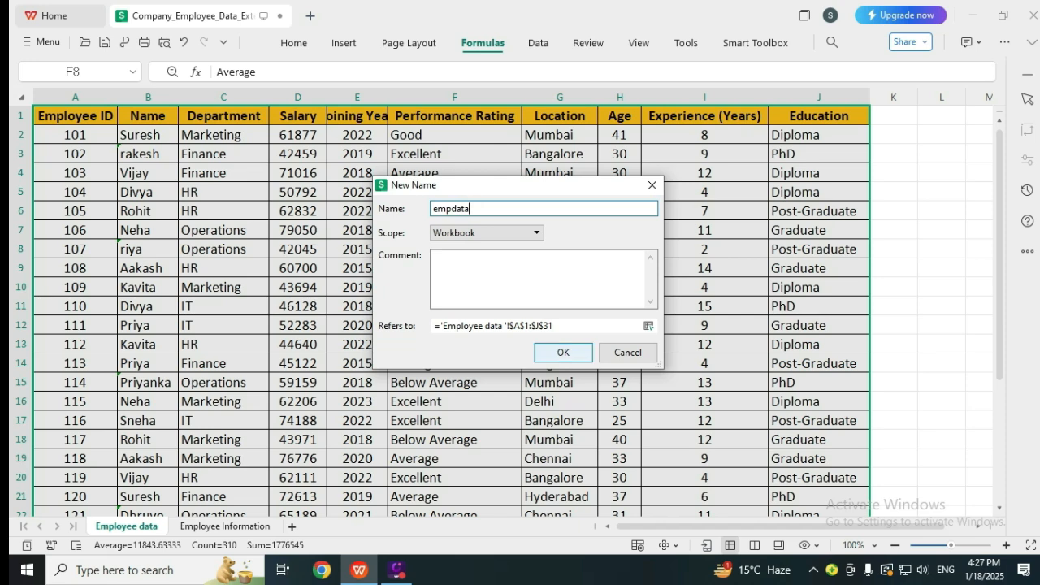
Try to save the defined name with a space, as "emp data".
key(BackSpace)
key(BackSpace)
key(BackSpace)
key(BackSpace)
text(data)
key(Return)
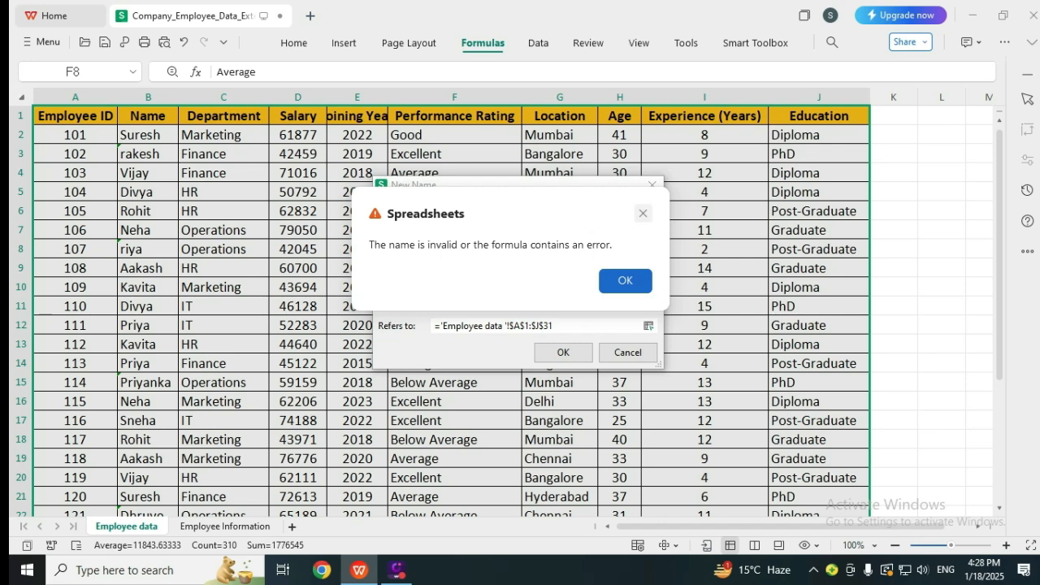
key(Return)
Remove the space so the name reads empdata, save the defined name and close the Name Manager.
click(453, 209)
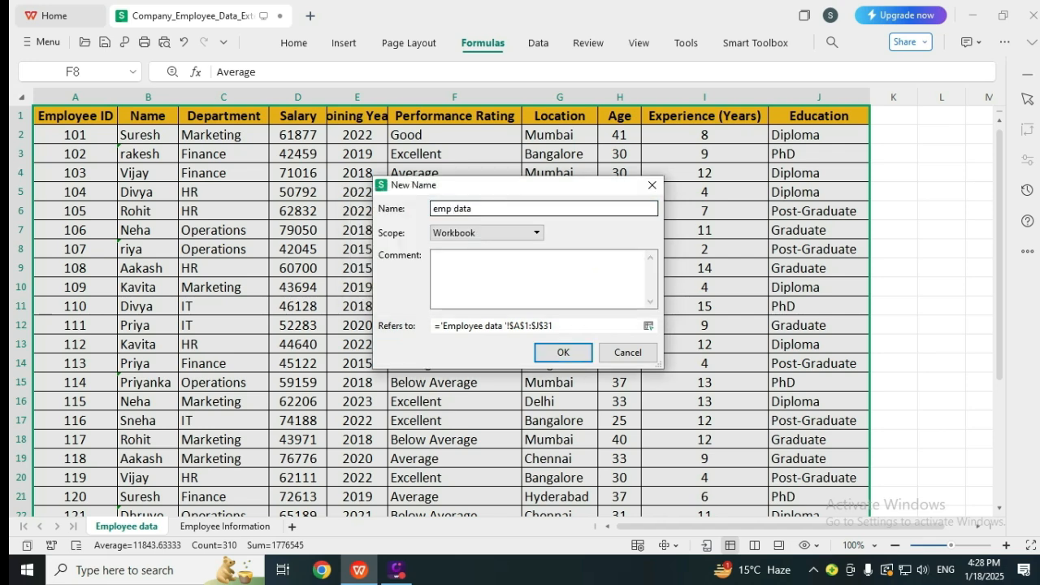
key(BackSpace)
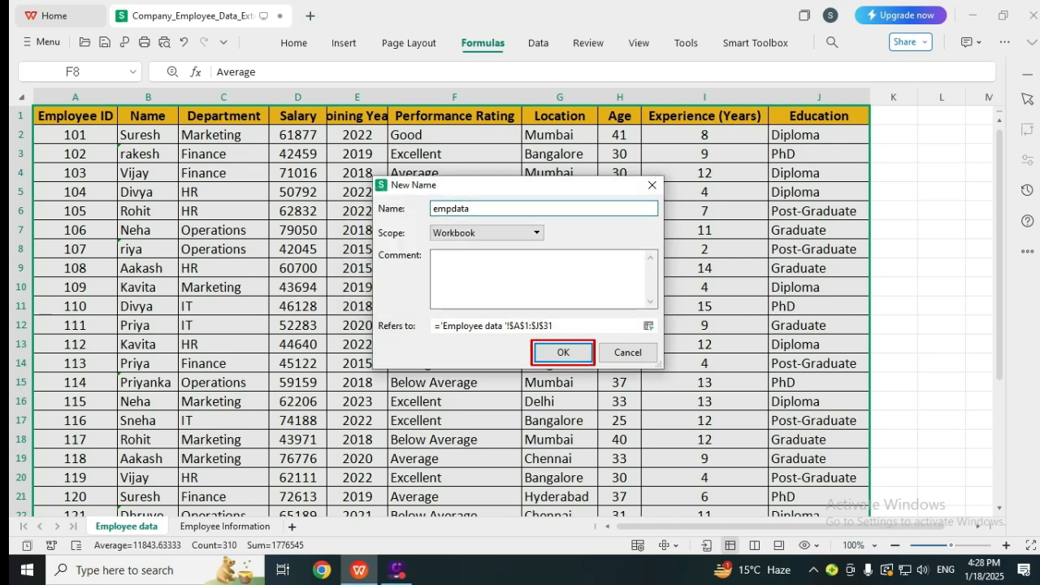
key(Return)
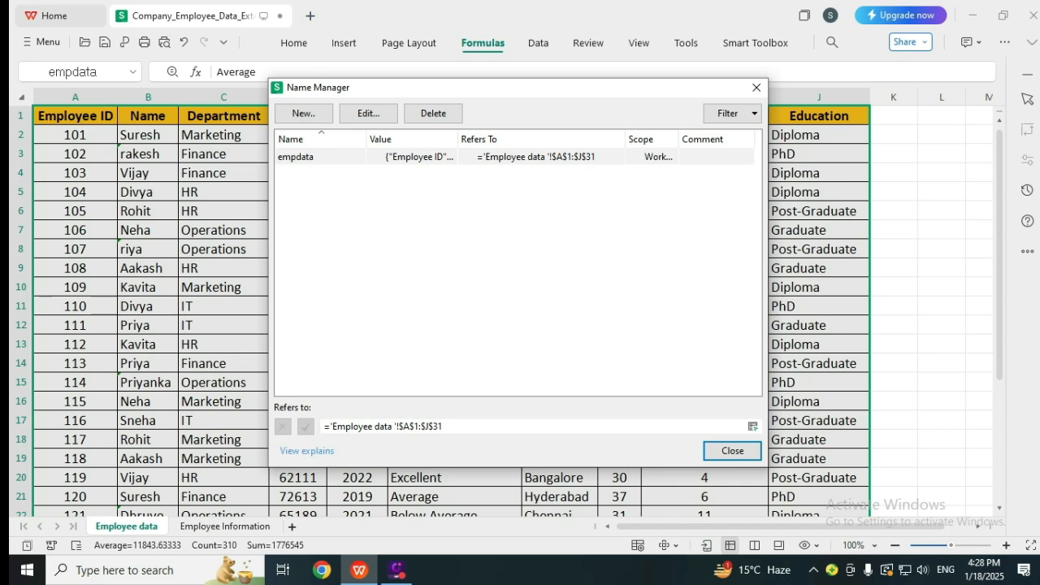
click(756, 87)
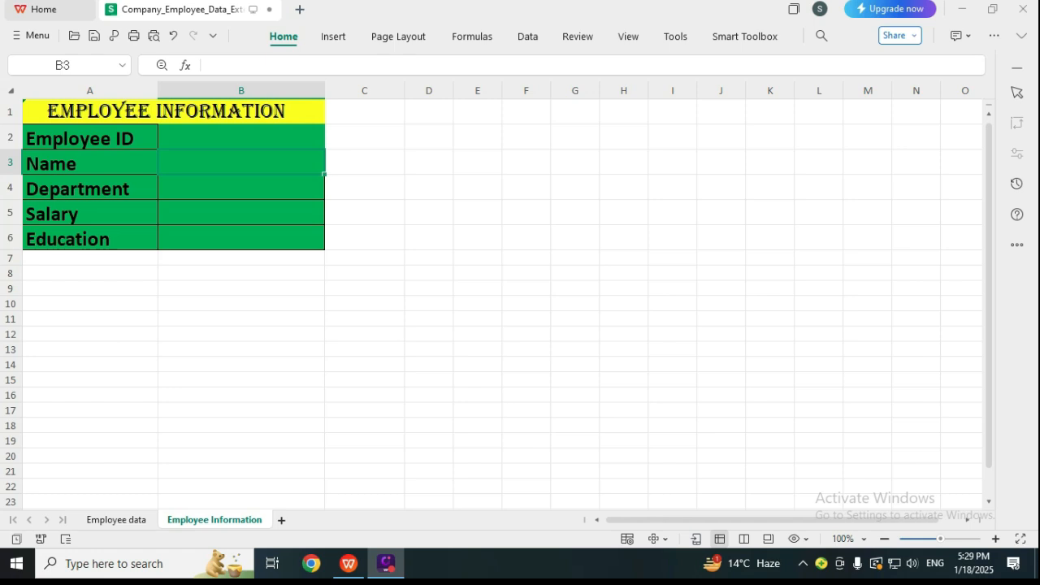
Review the value cells B2 to B6 on the Employee Information sheet against the columns of the Employee data sheet.
click(240, 137)
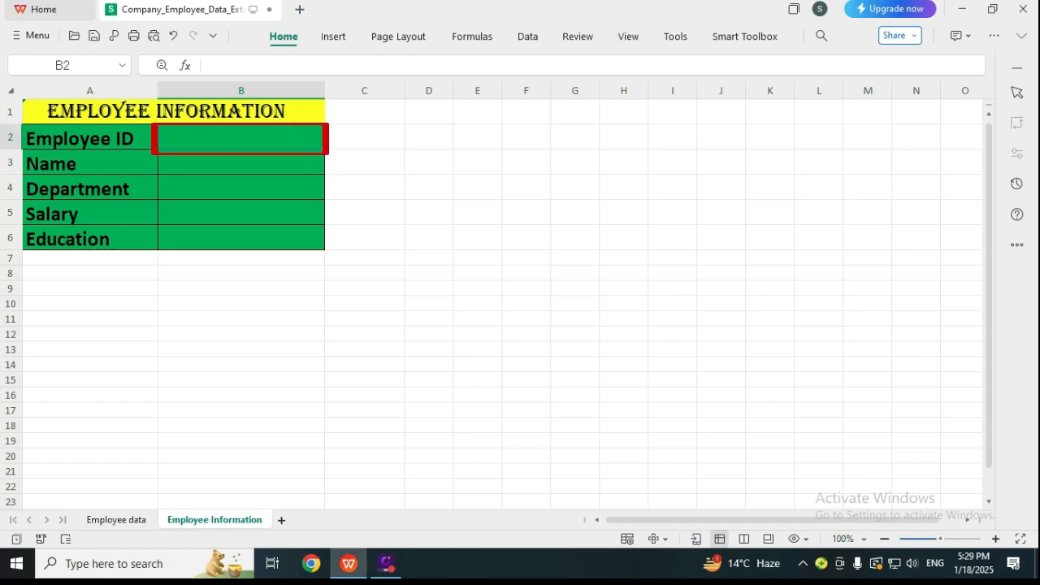
click(241, 163)
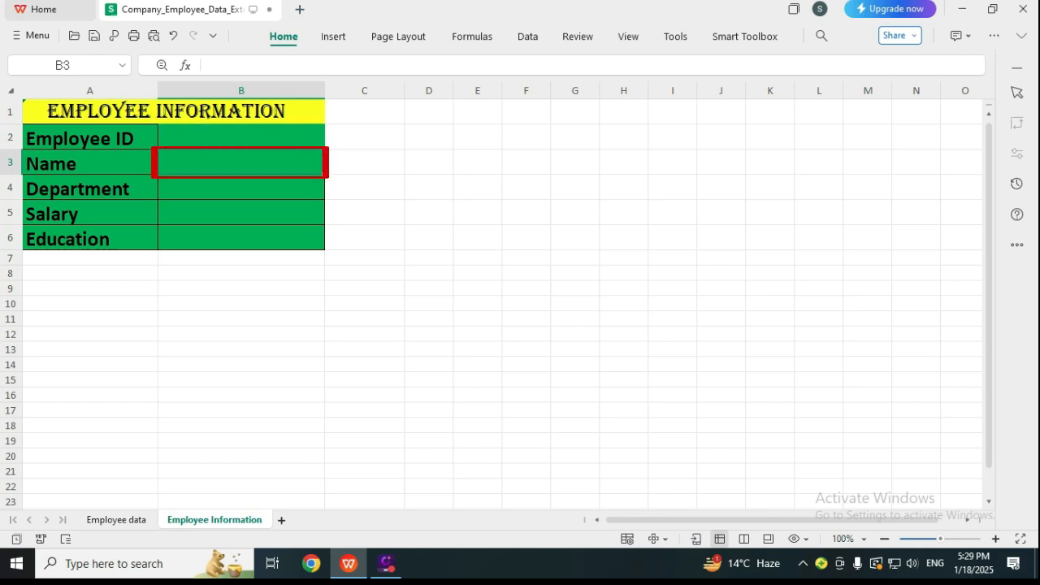
click(241, 188)
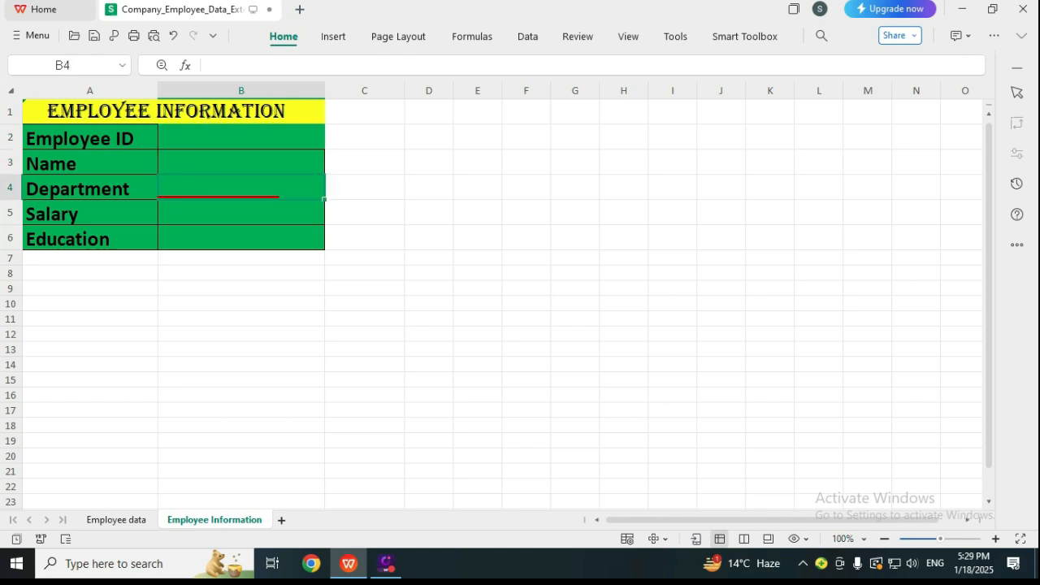
click(241, 213)
click(241, 238)
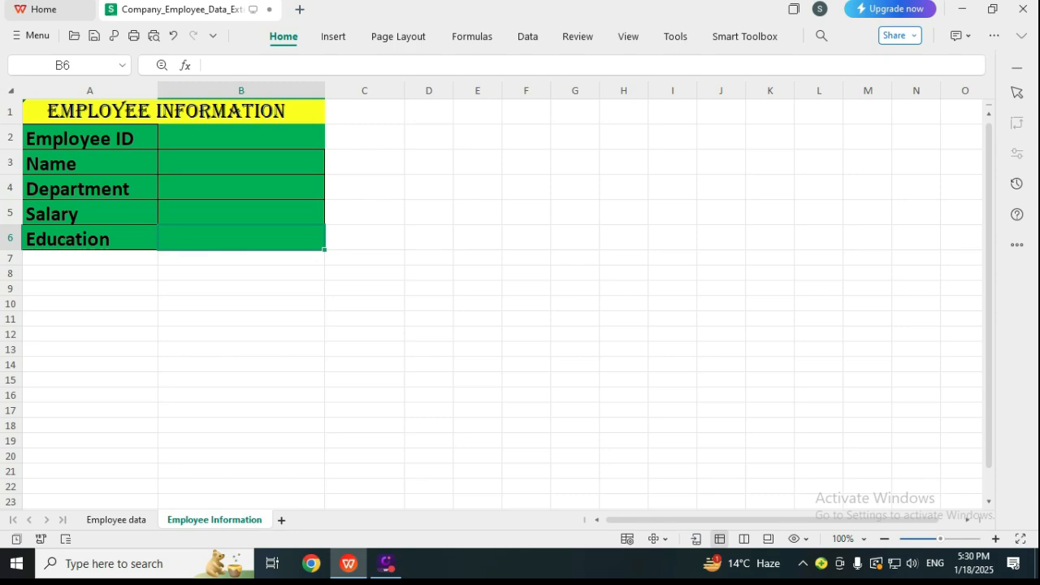
click(117, 520)
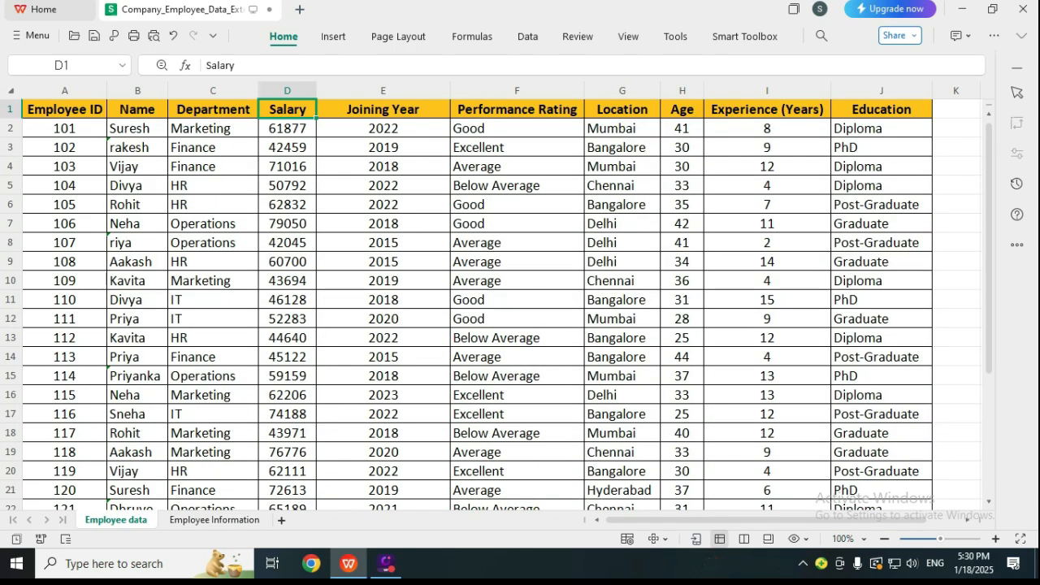
click(215, 520)
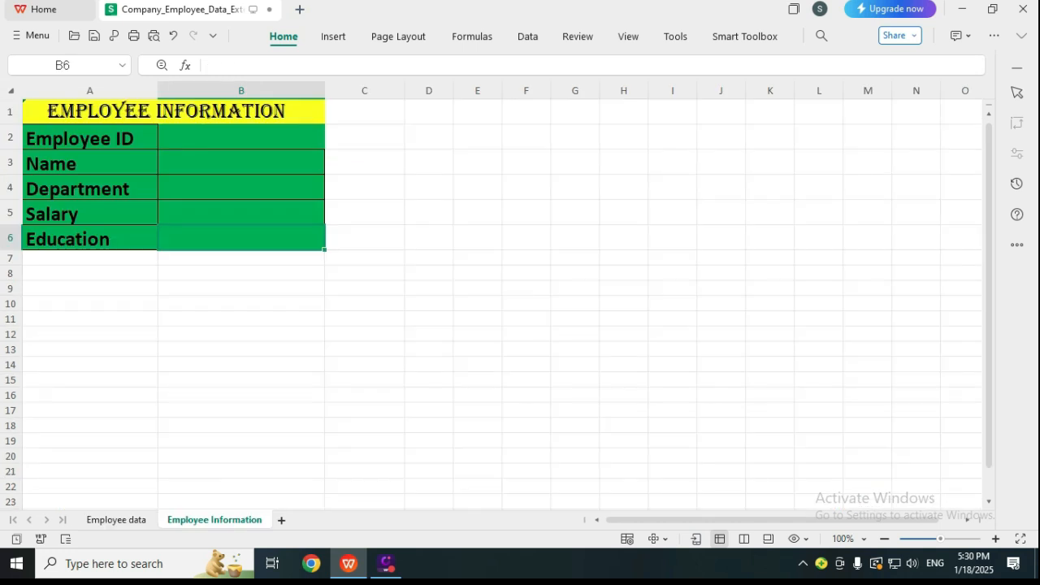
click(241, 137)
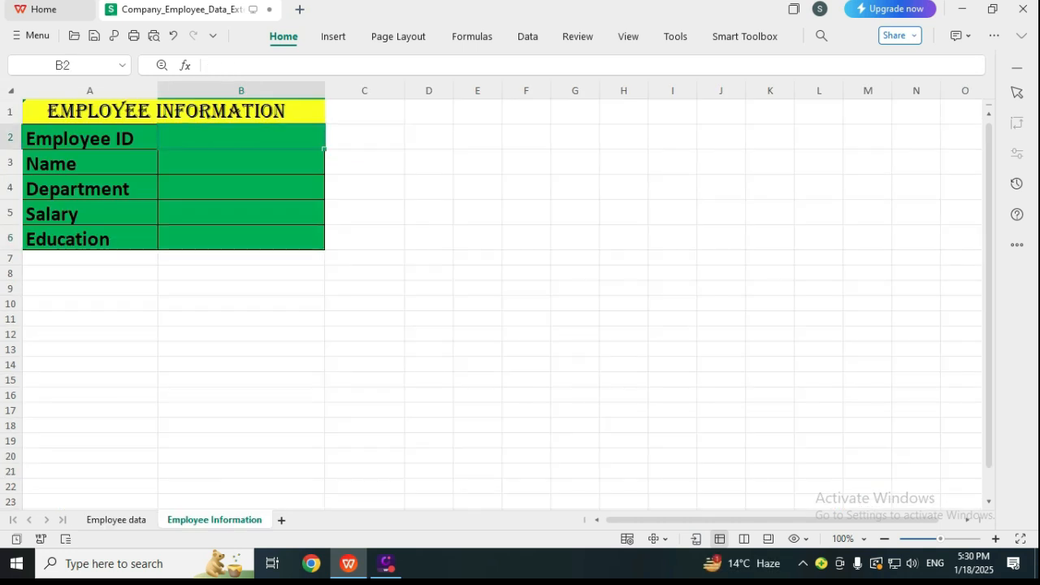
click(242, 238)
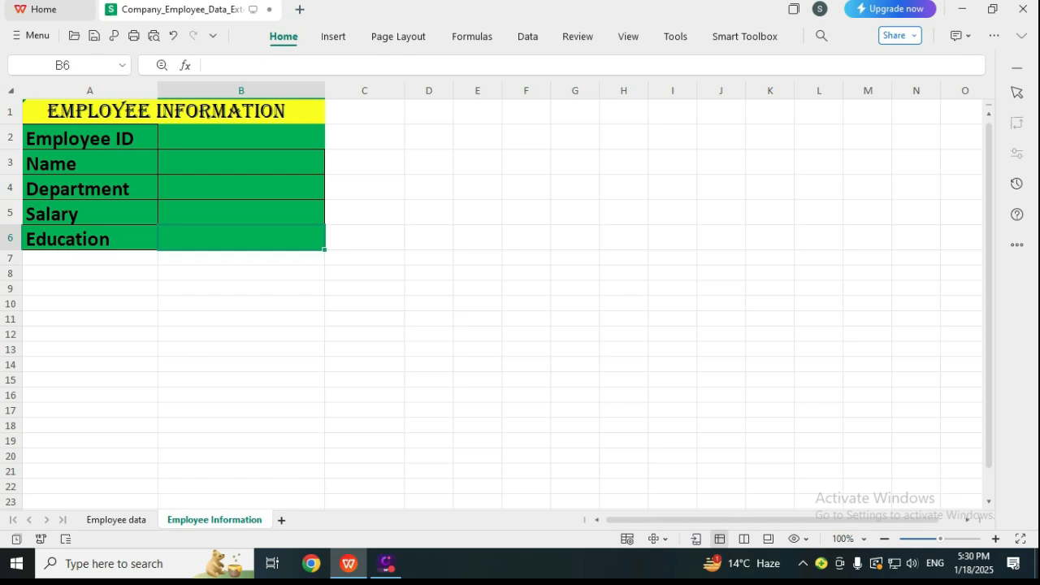
Start inserting a function in the Name value cell B3 and set the function category to All.
click(241, 162)
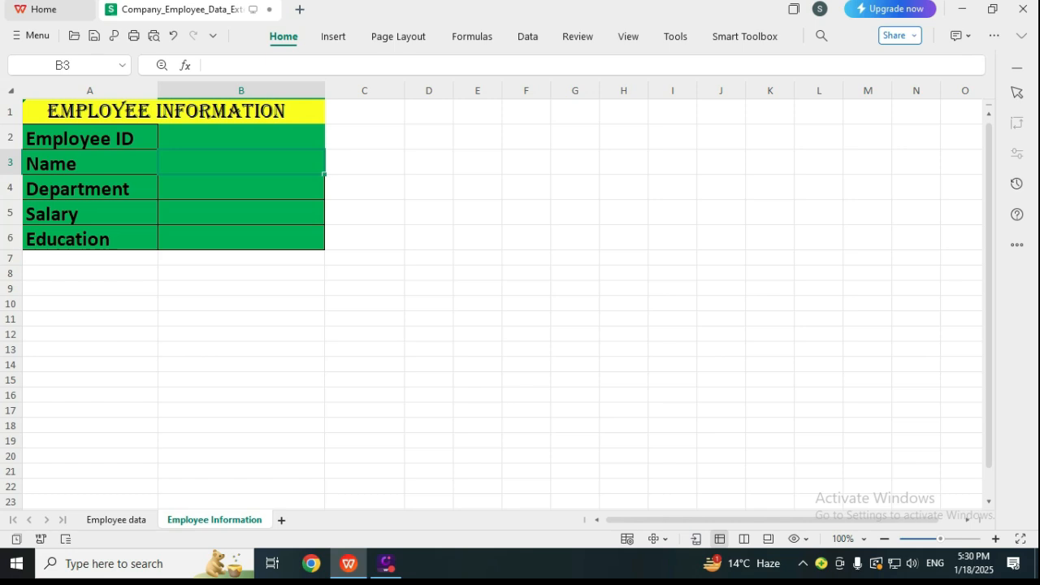
click(241, 137)
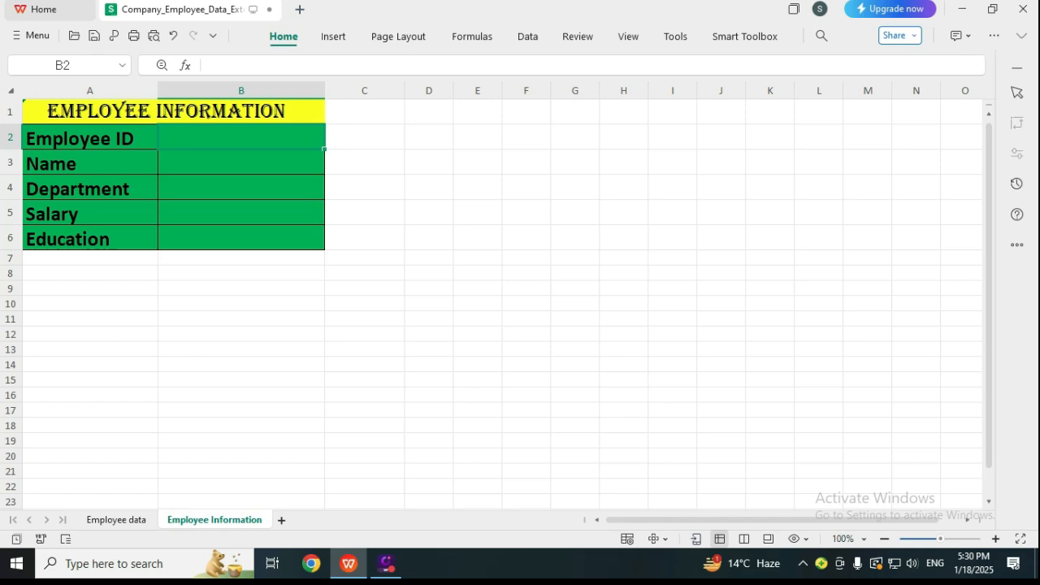
click(242, 162)
click(90, 163)
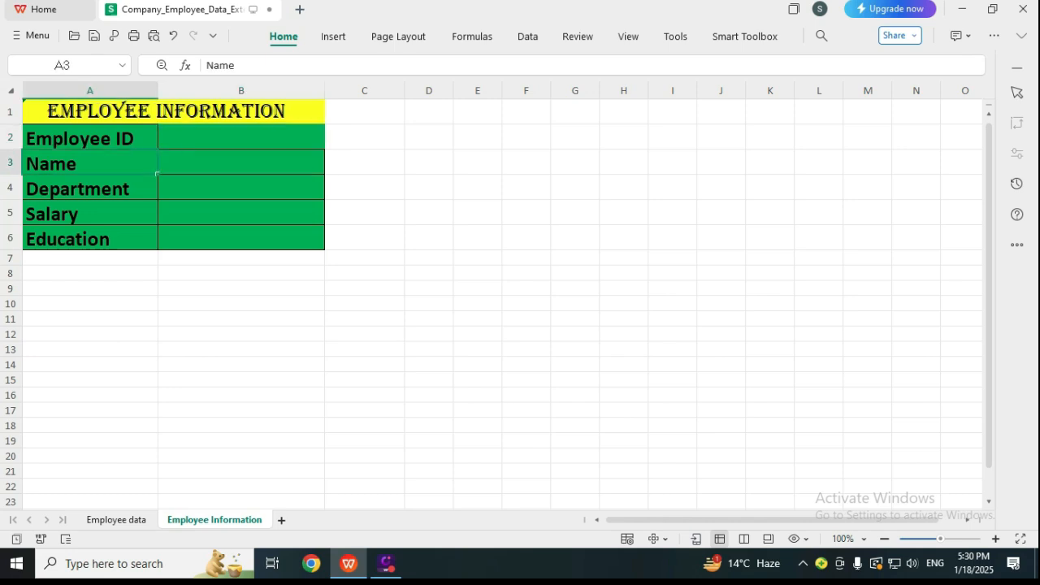
click(241, 163)
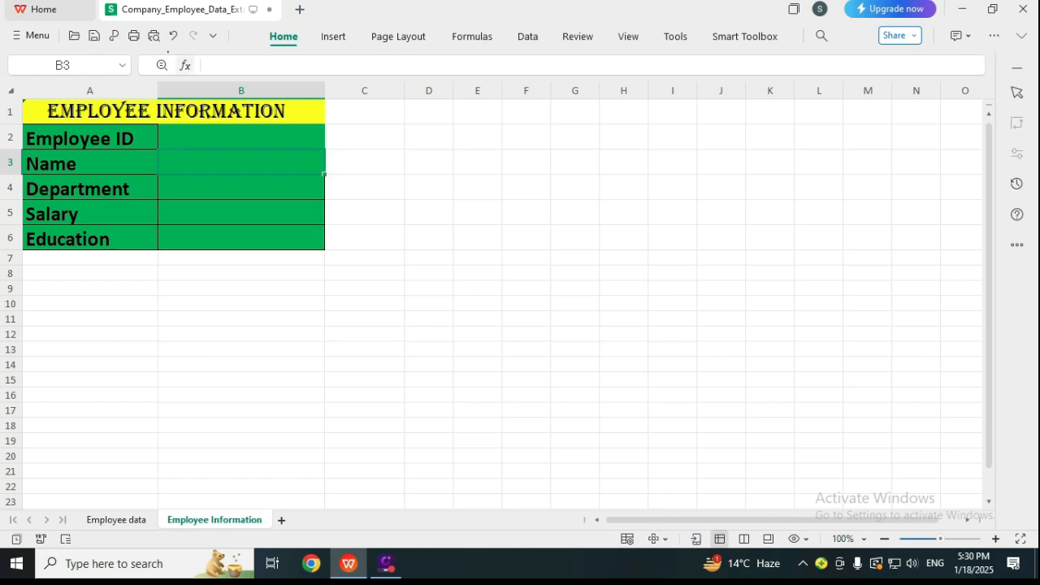
click(185, 65)
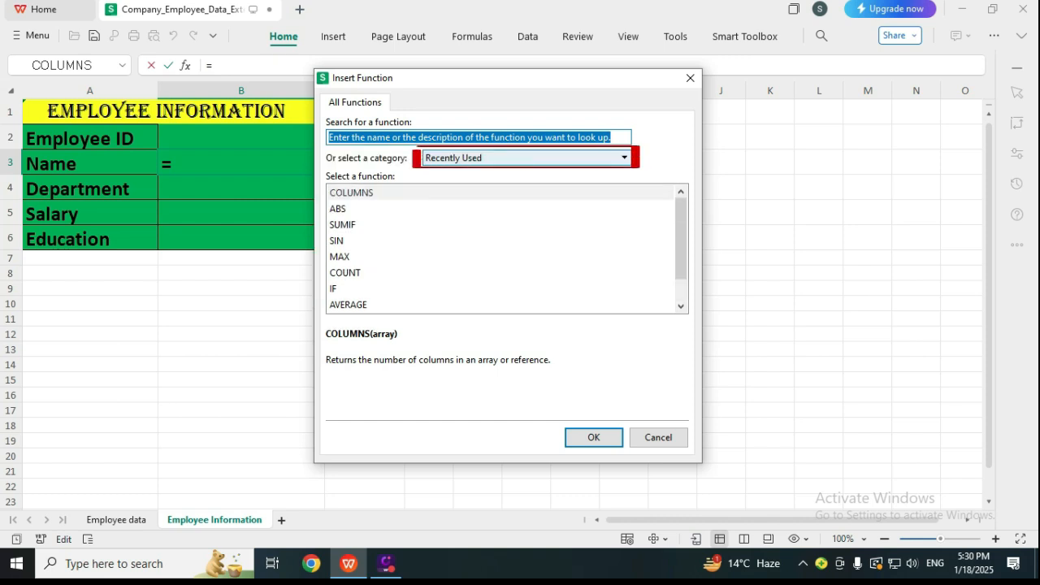
click(624, 157)
click(623, 157)
click(623, 157)
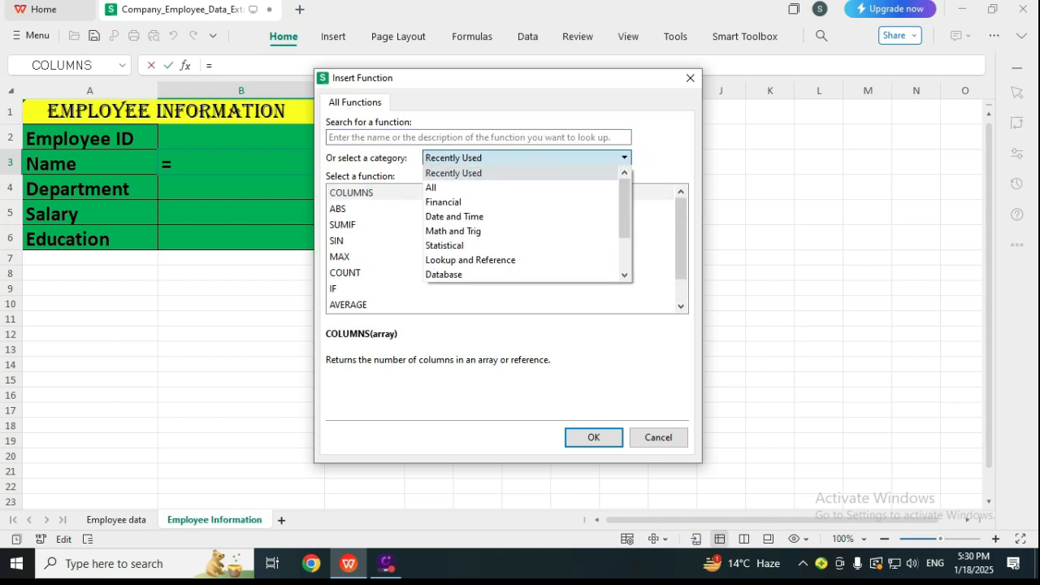
click(623, 158)
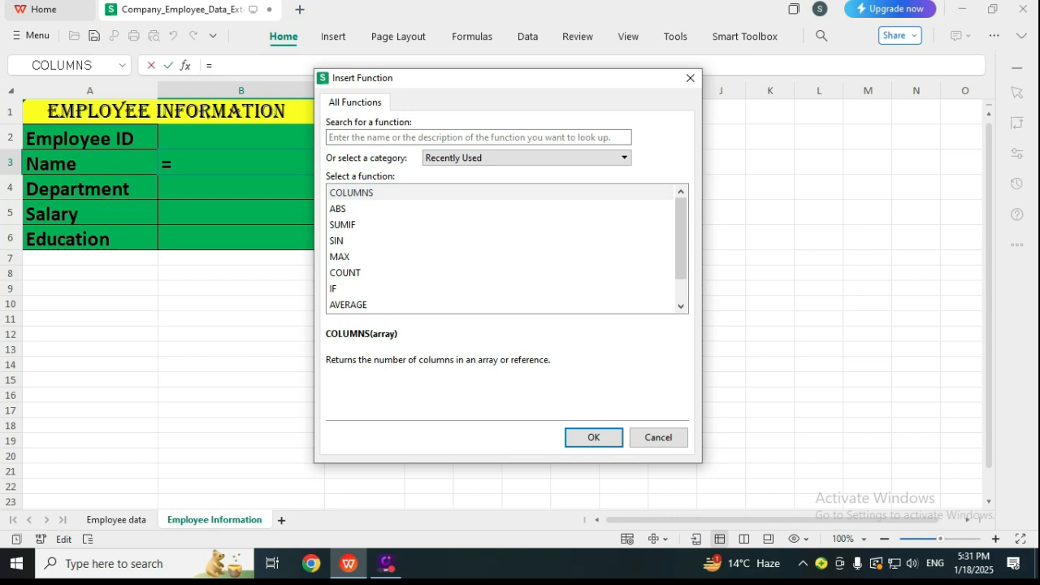
click(623, 157)
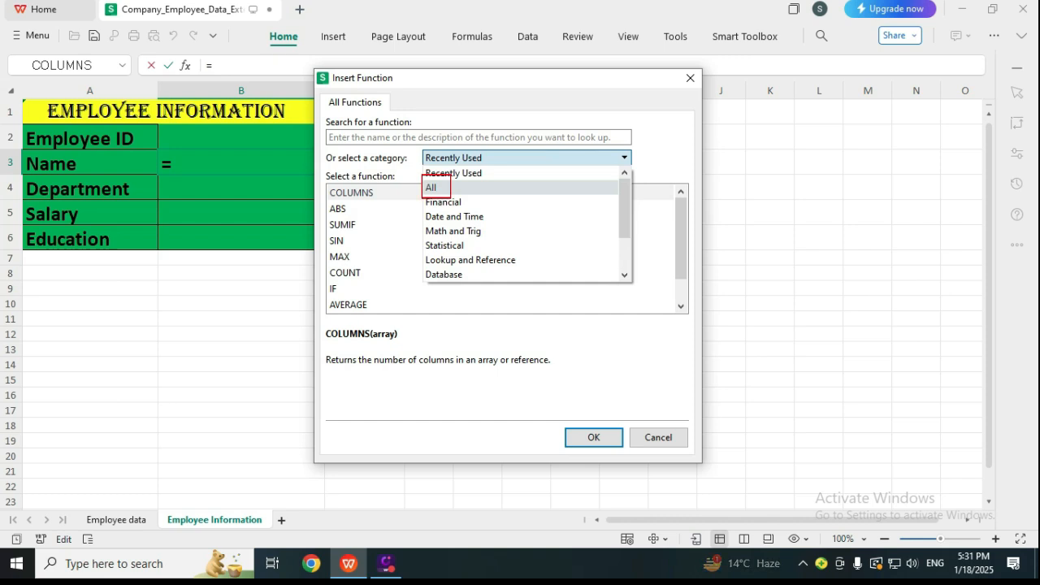
click(443, 187)
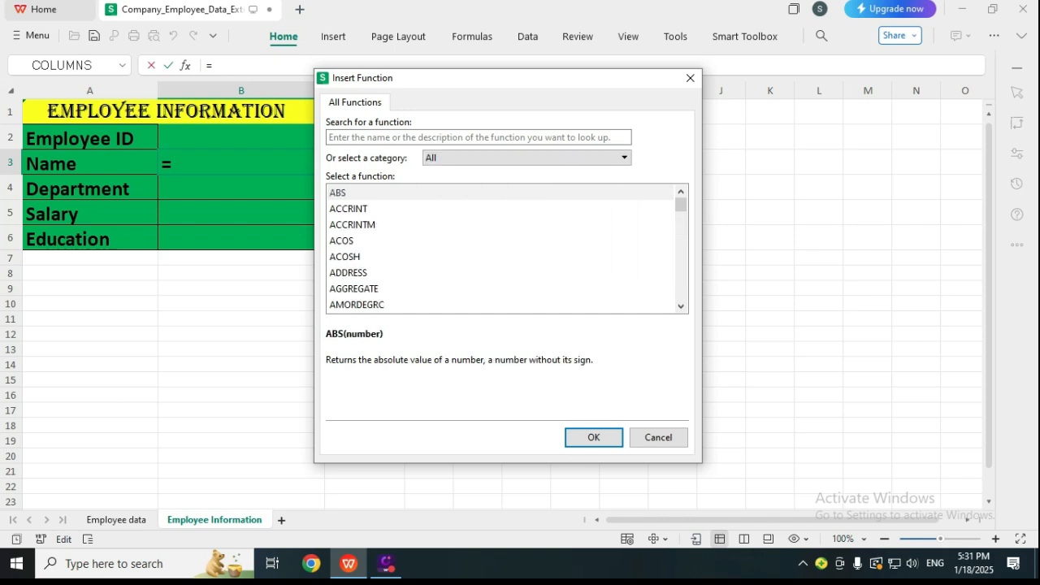
Find VLOOKUP in the function list and insert it into cell B3.
click(430, 225)
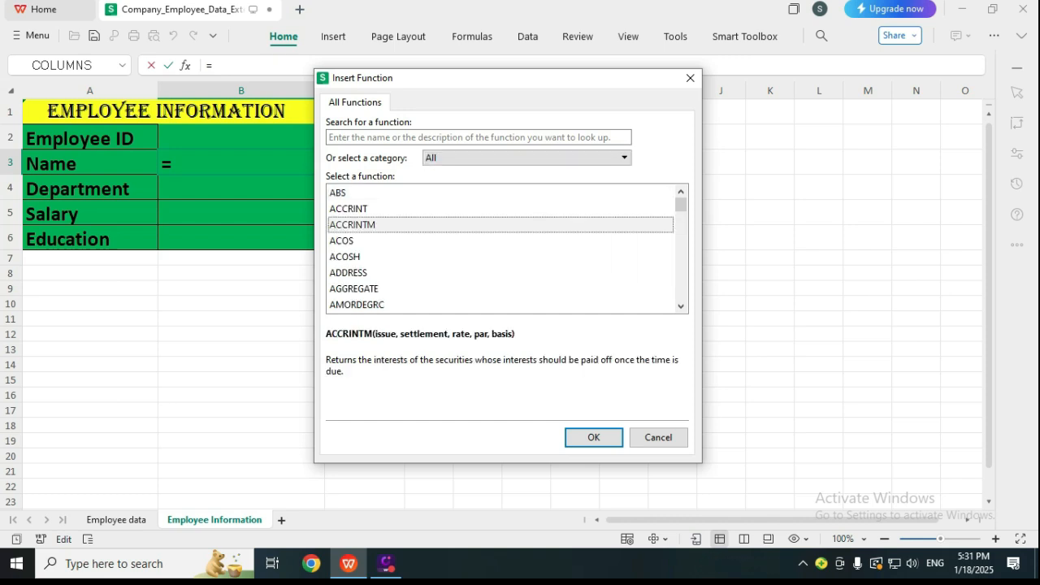
key(v)
key(l)
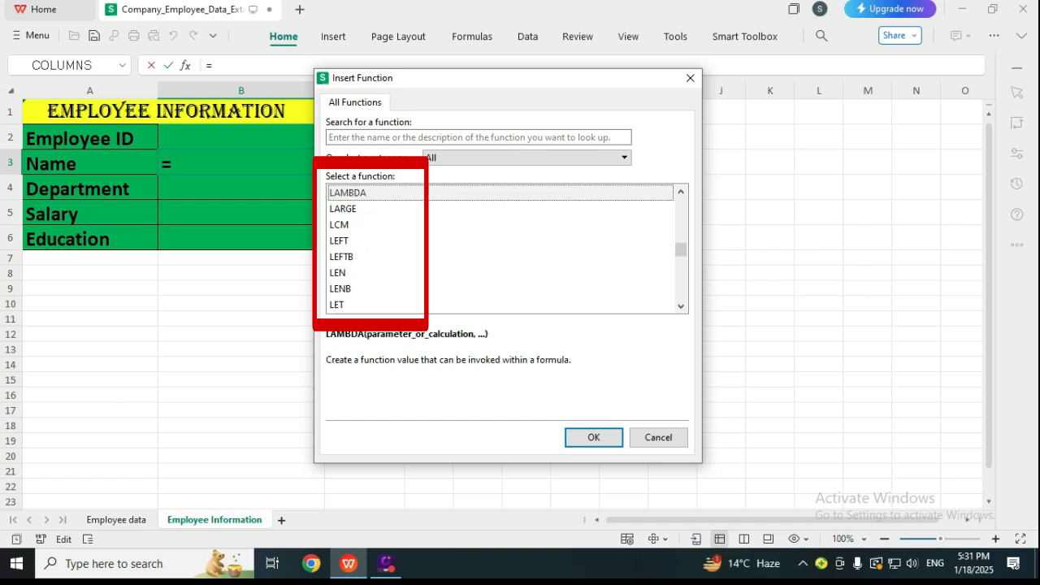
key(v)
key(l)
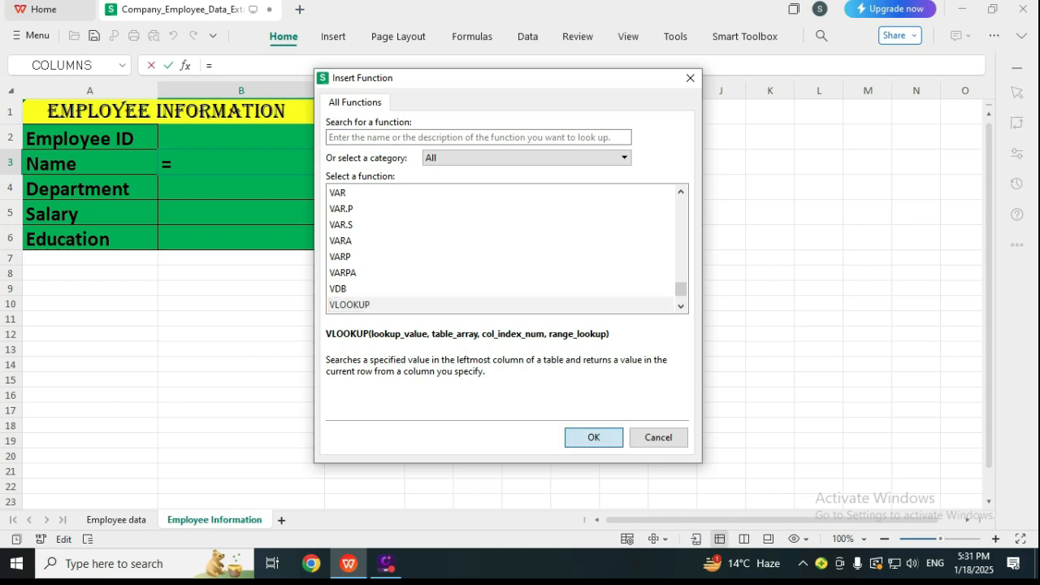
key(Return)
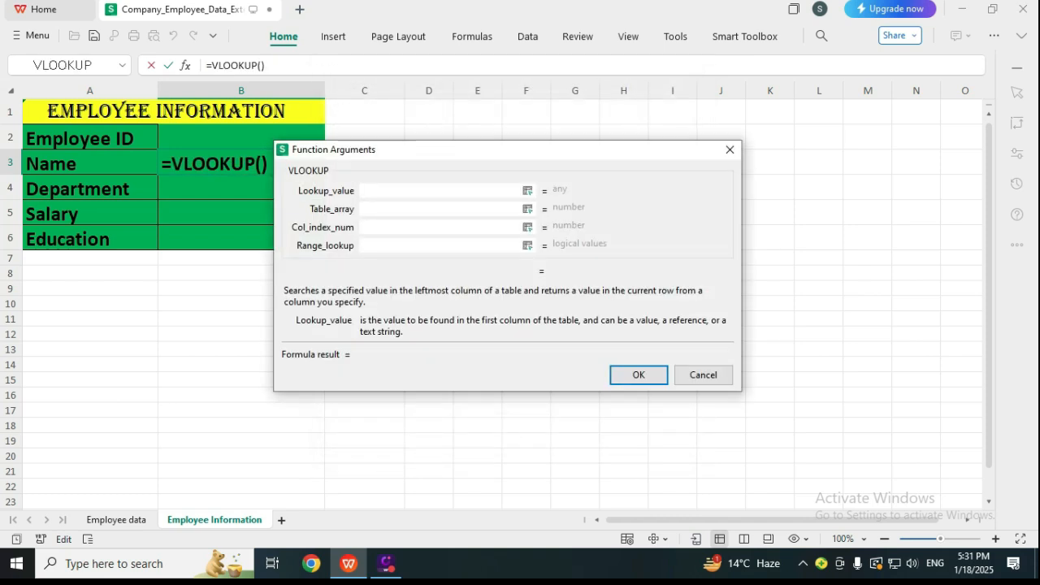
Set the VLOOKUP lookup value to the Employee ID value cell B2, keeping the form cells uncovered.
drag(476, 149, 615, 163)
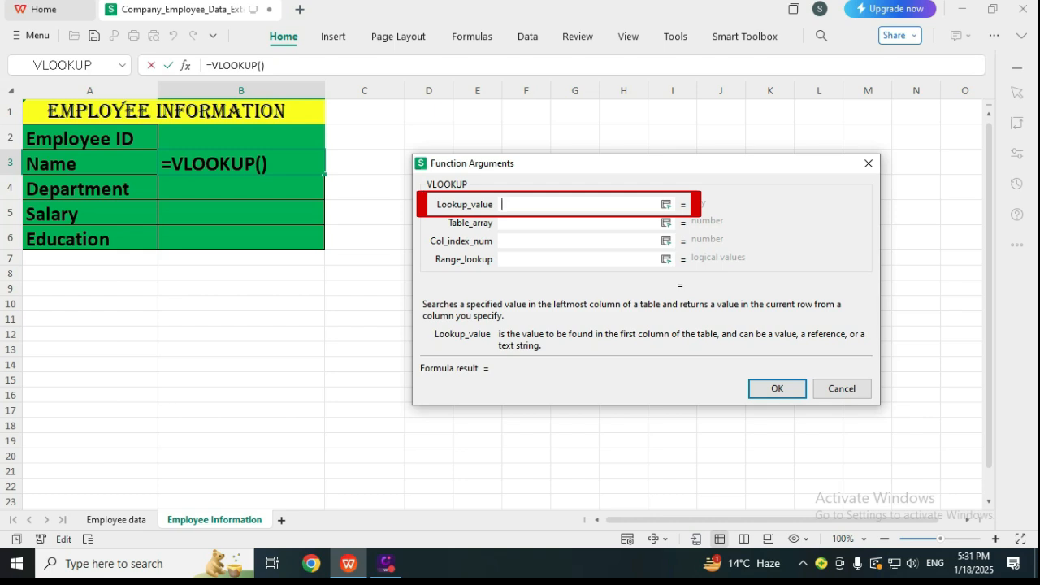
click(241, 139)
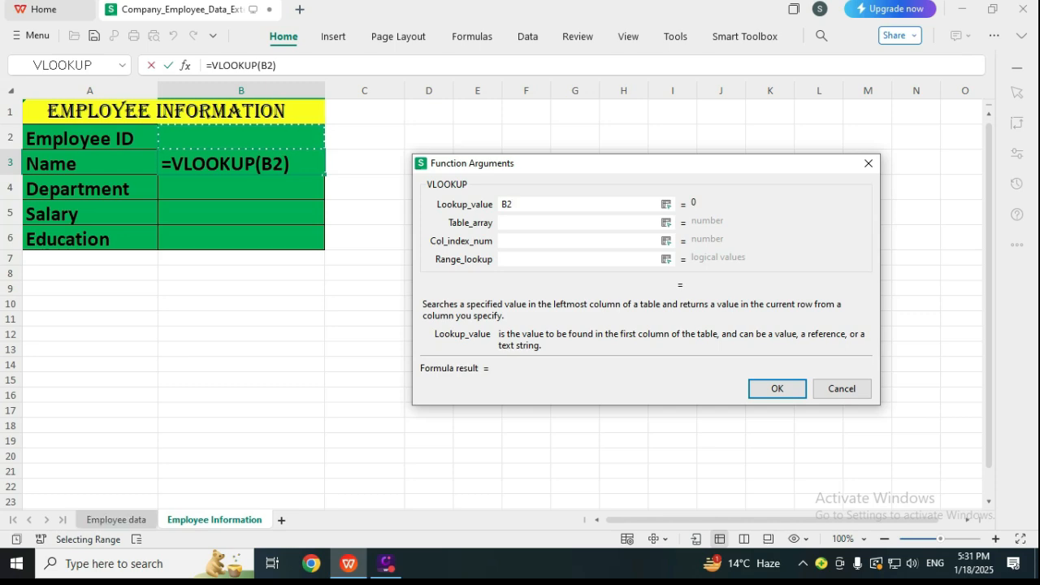
click(116, 520)
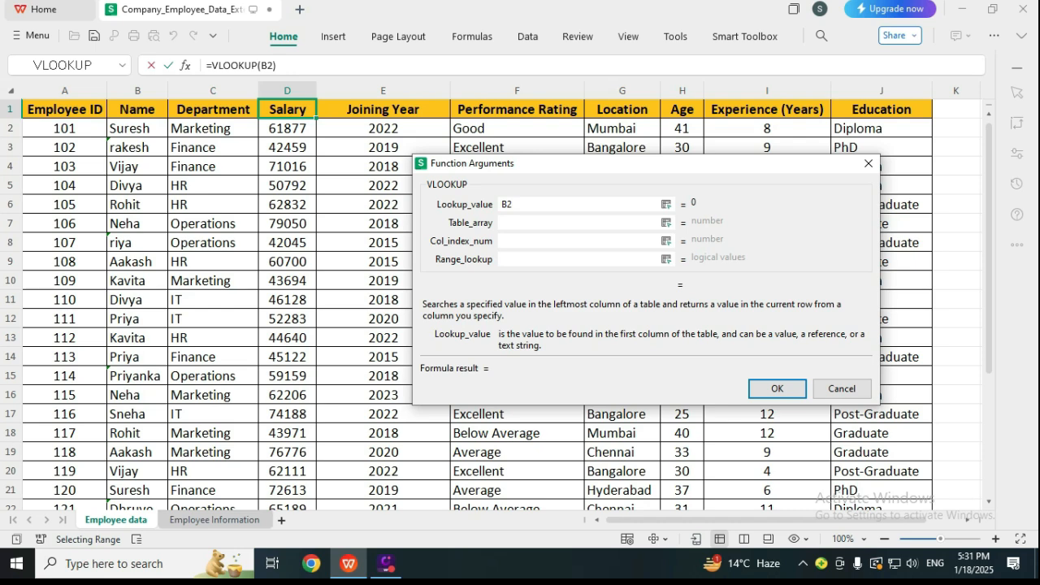
click(215, 521)
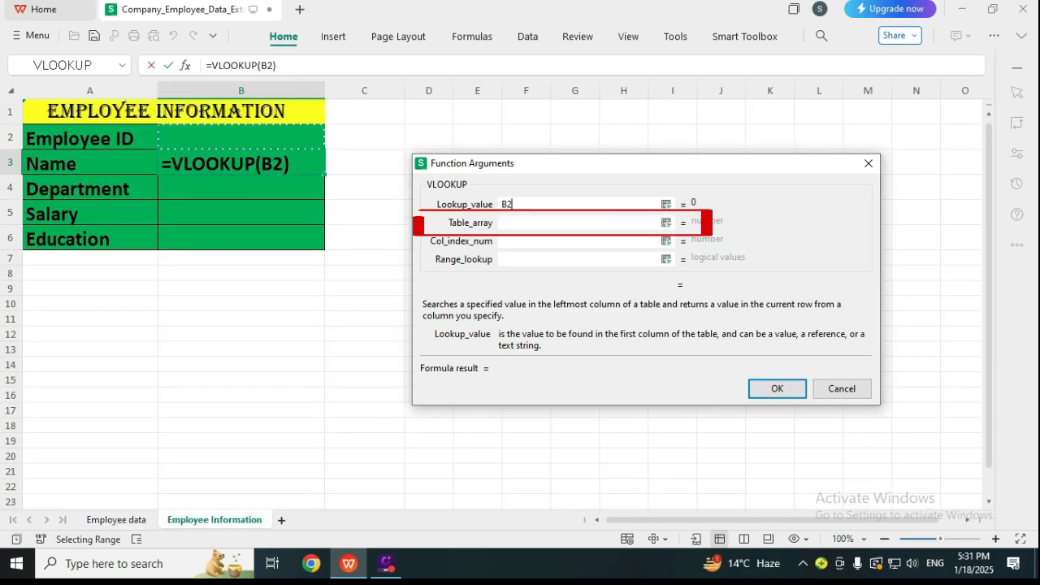
Set the table array of the VLOOKUP in B3 to the defined name empdata.
click(569, 223)
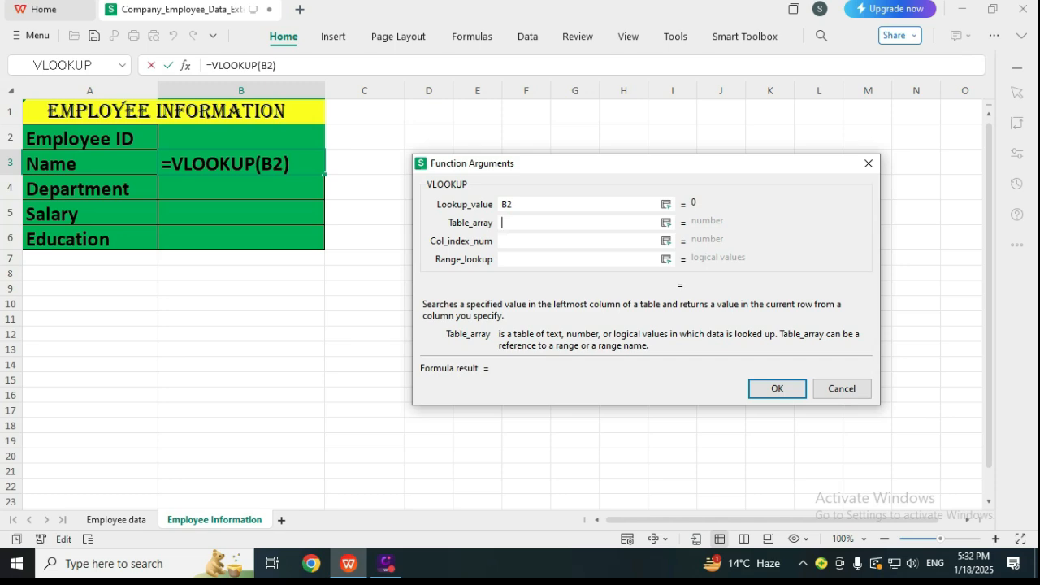
click(116, 521)
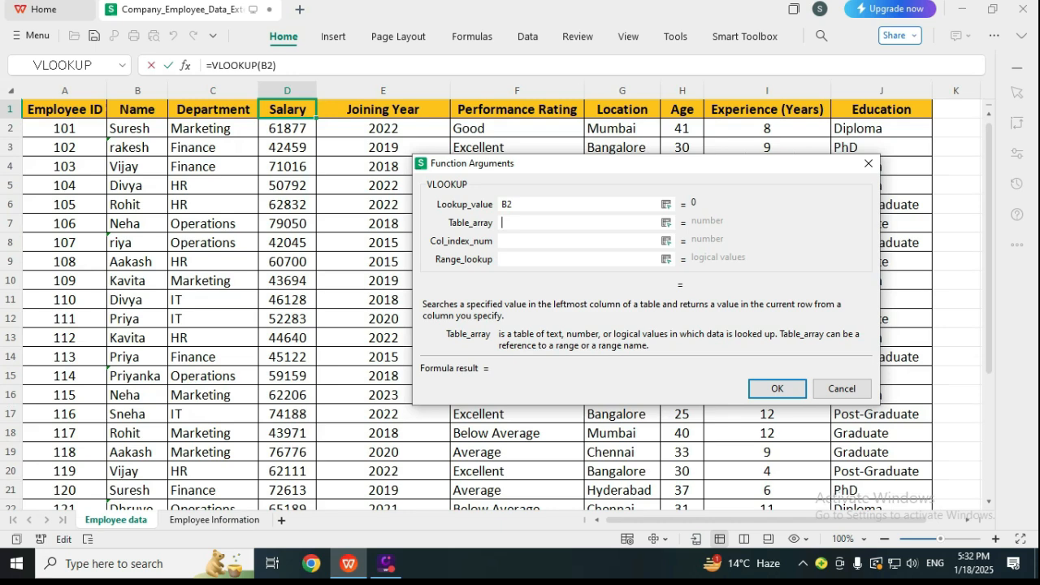
click(214, 520)
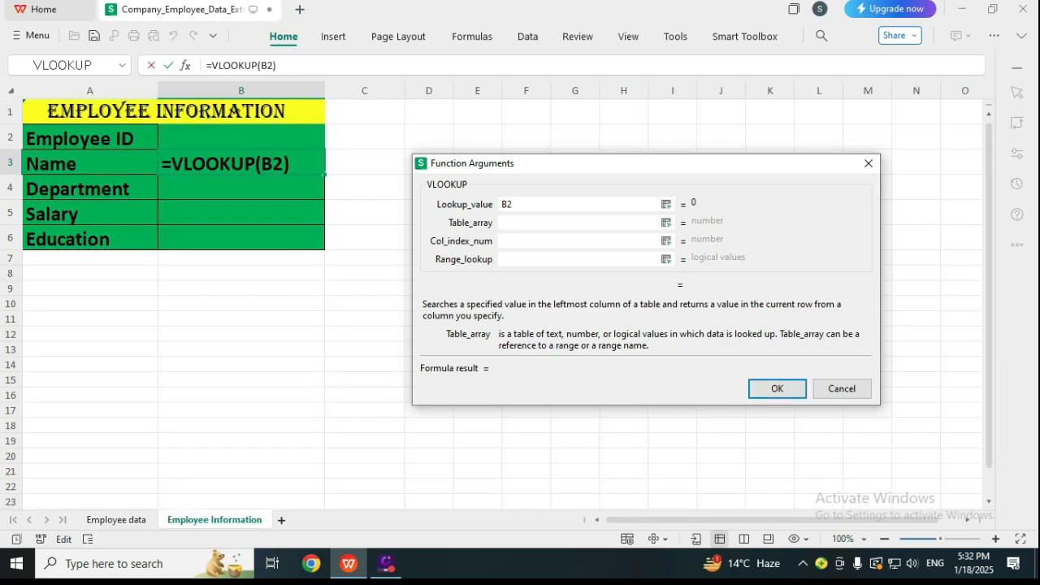
text(empt)
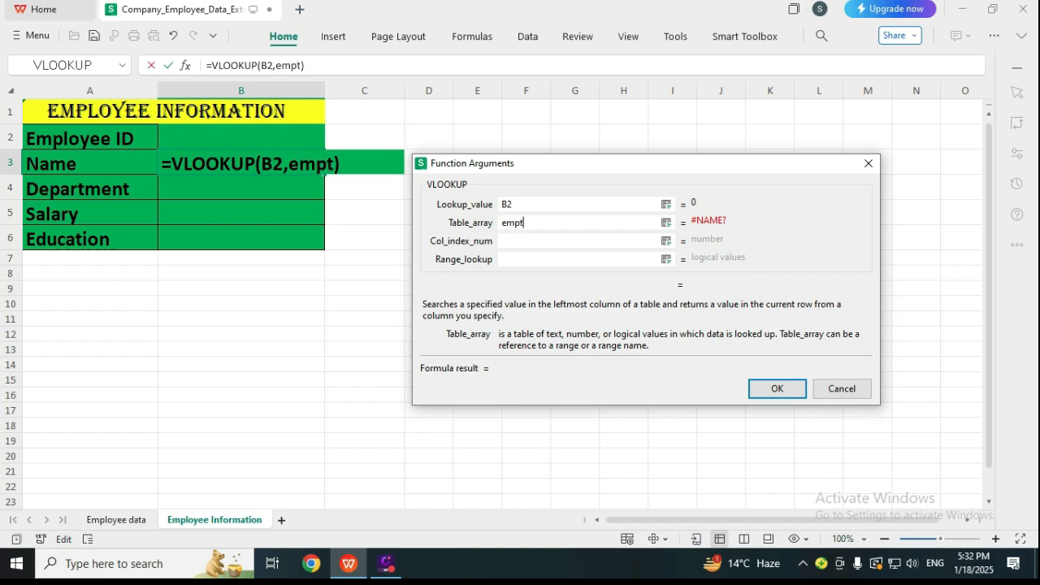
text(ata)
key(BackSpace)
key(BackSpace)
key(BackSpace)
key(BackSpace)
text(data)
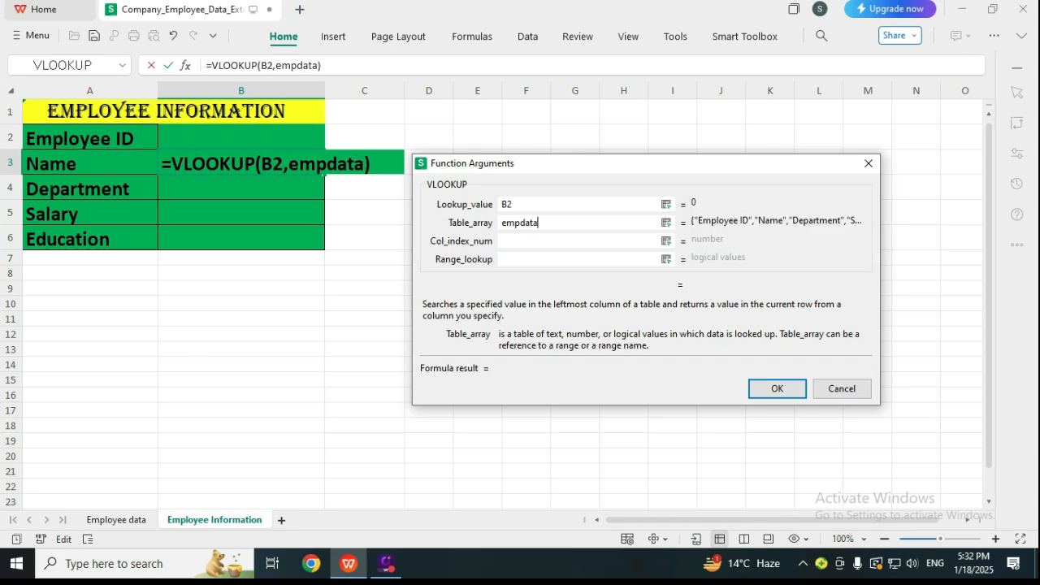
Set the column index to 2 and the range lookup to 0, and confirm the VLOOKUP formula in B3.
click(116, 521)
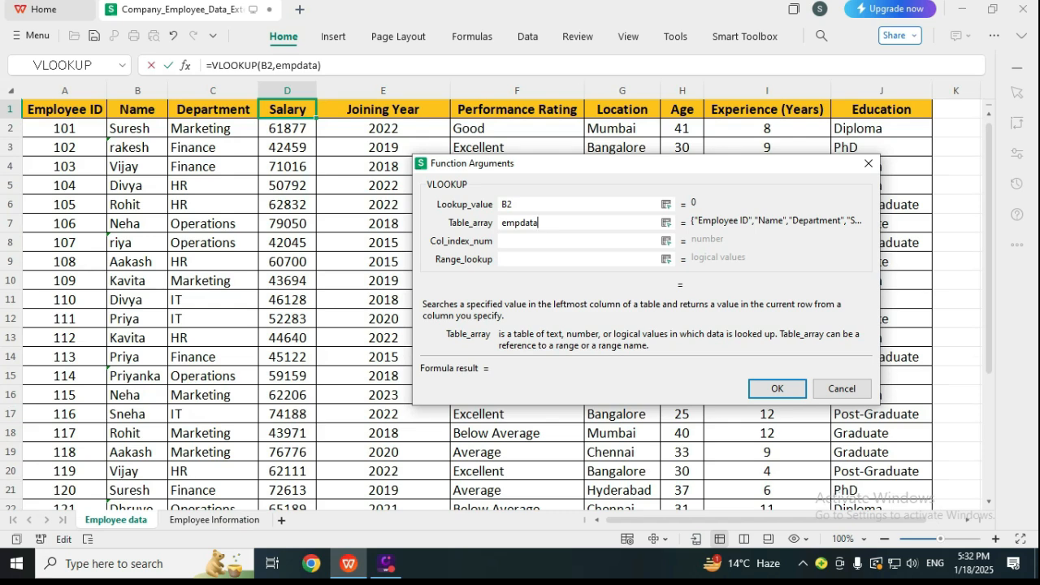
click(214, 520)
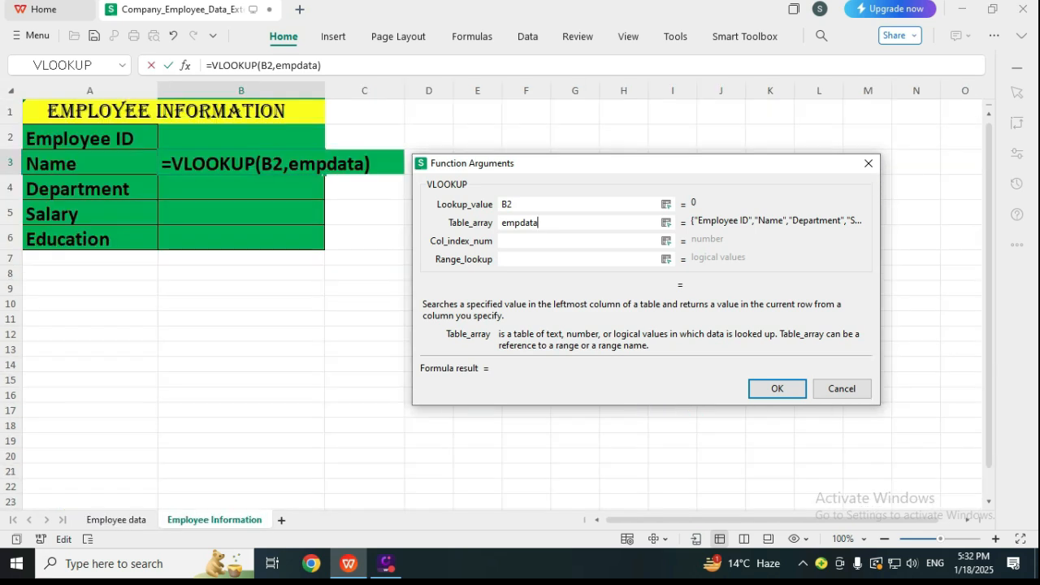
click(579, 241)
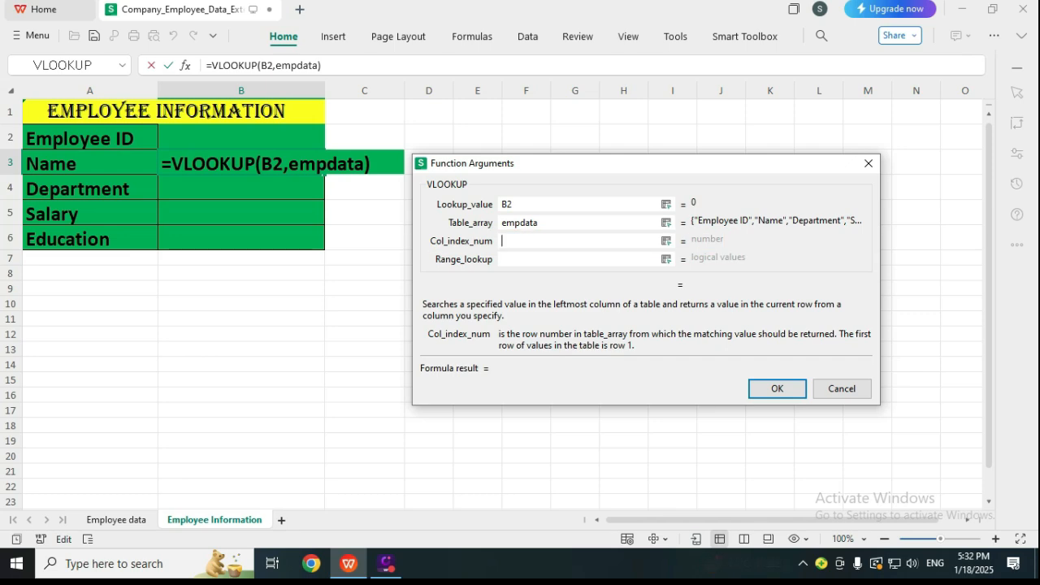
click(117, 520)
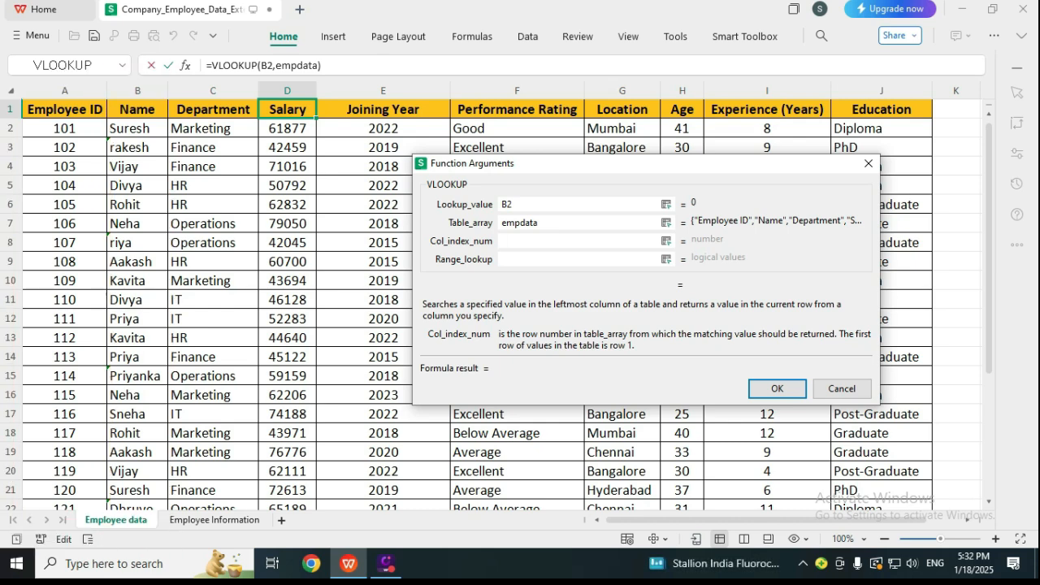
text(2)
click(579, 259)
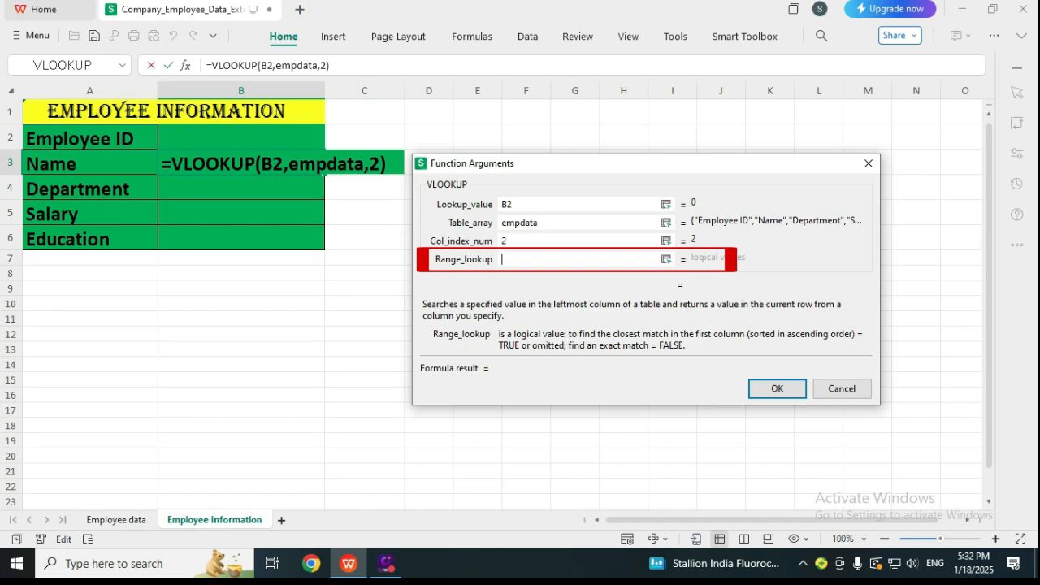
text(0)
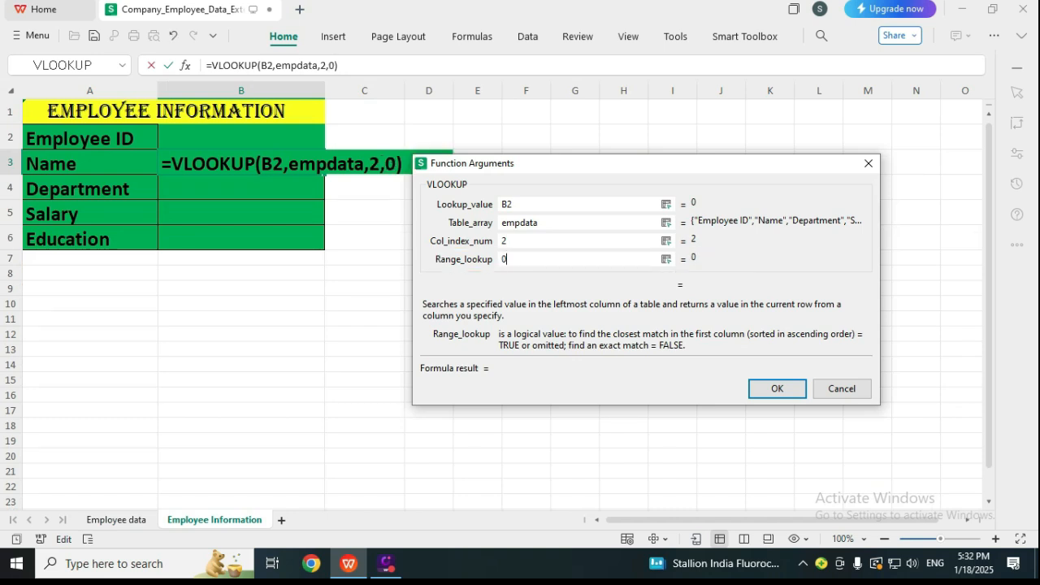
key(Return)
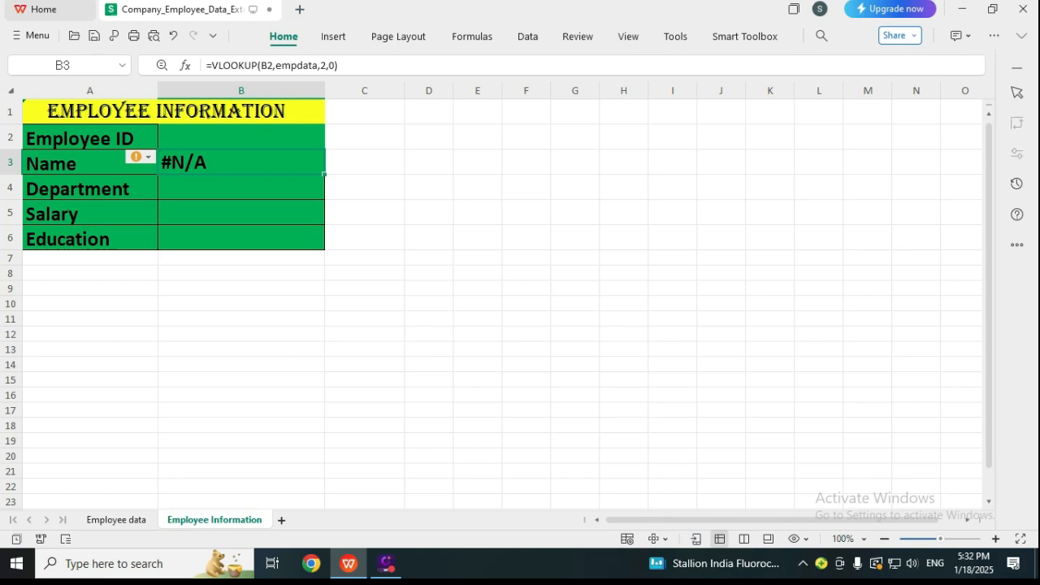
Insert a VLOOKUP into the Department value cell B4 with lookup value B2 and table array empdata.
click(242, 137)
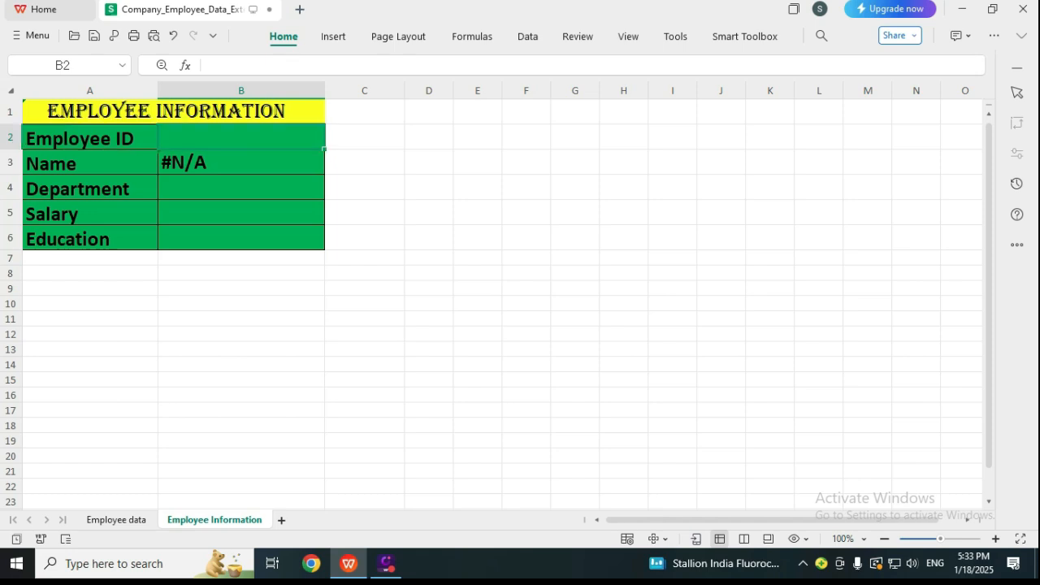
click(242, 188)
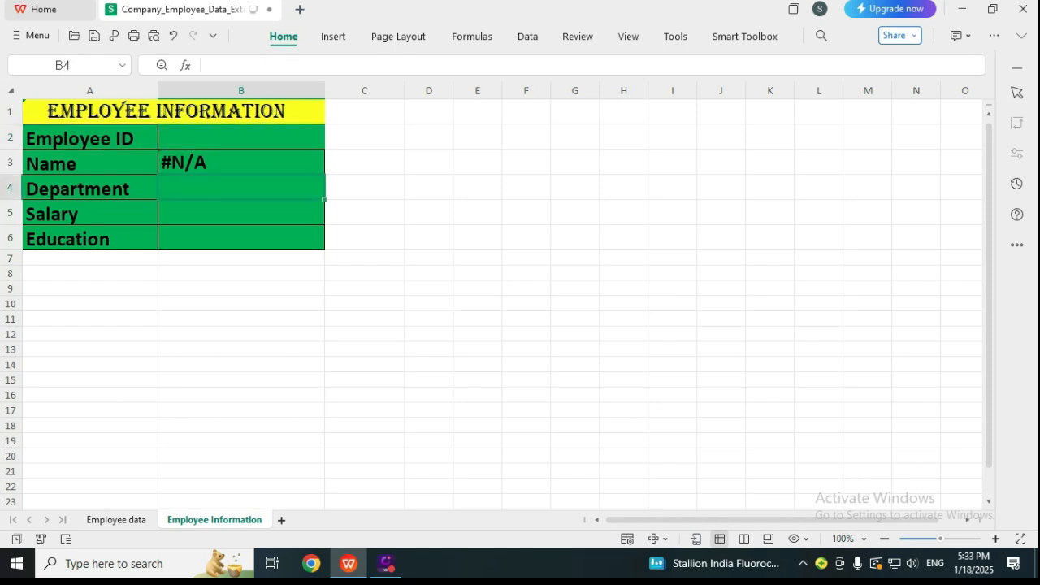
click(185, 65)
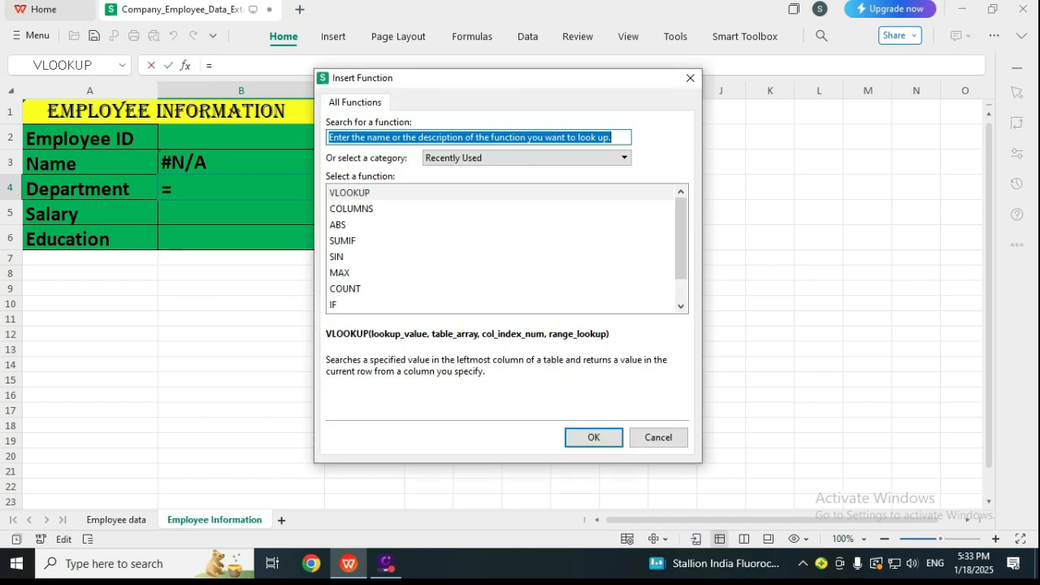
click(351, 192)
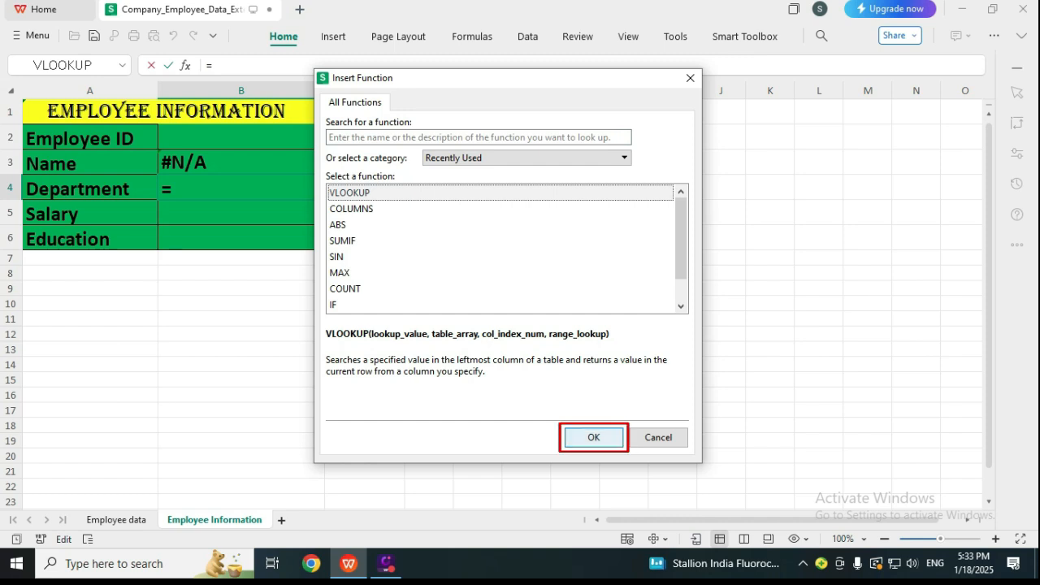
key(Return)
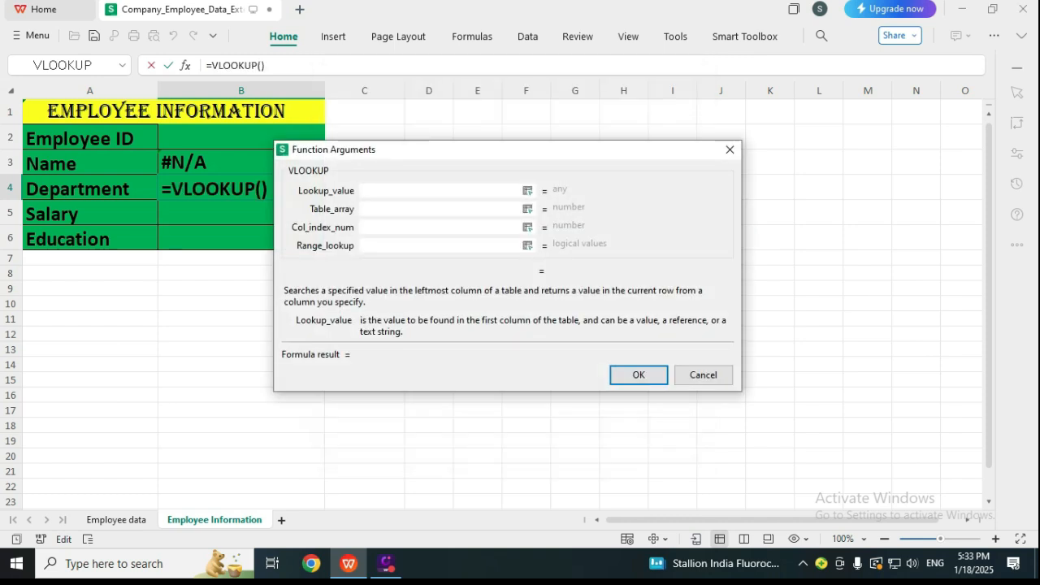
click(241, 139)
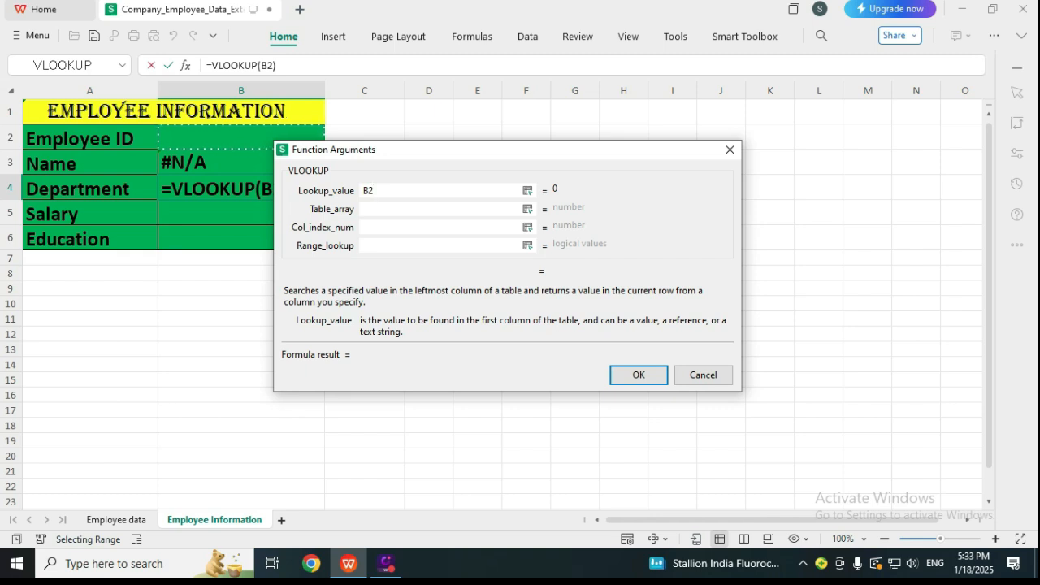
click(406, 209)
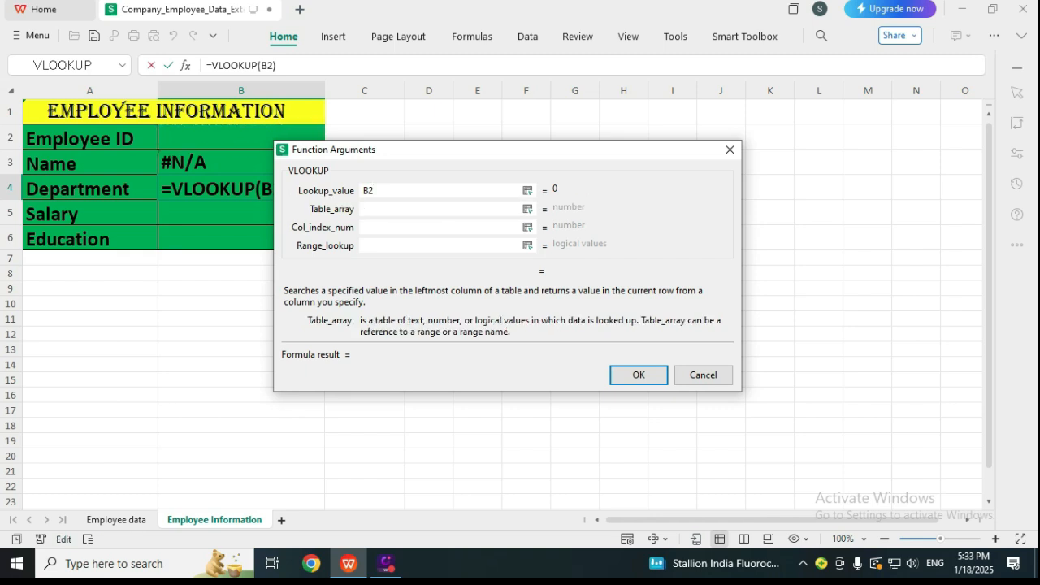
text(empdata)
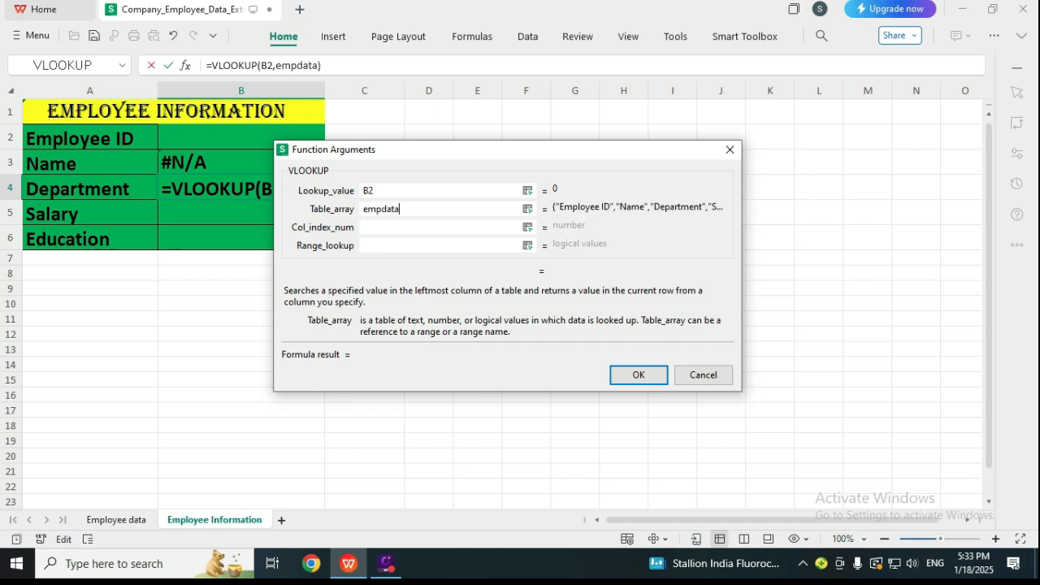
Set the column index to 3 for the Department column and the range lookup to 0, and confirm the formula in B4.
click(364, 228)
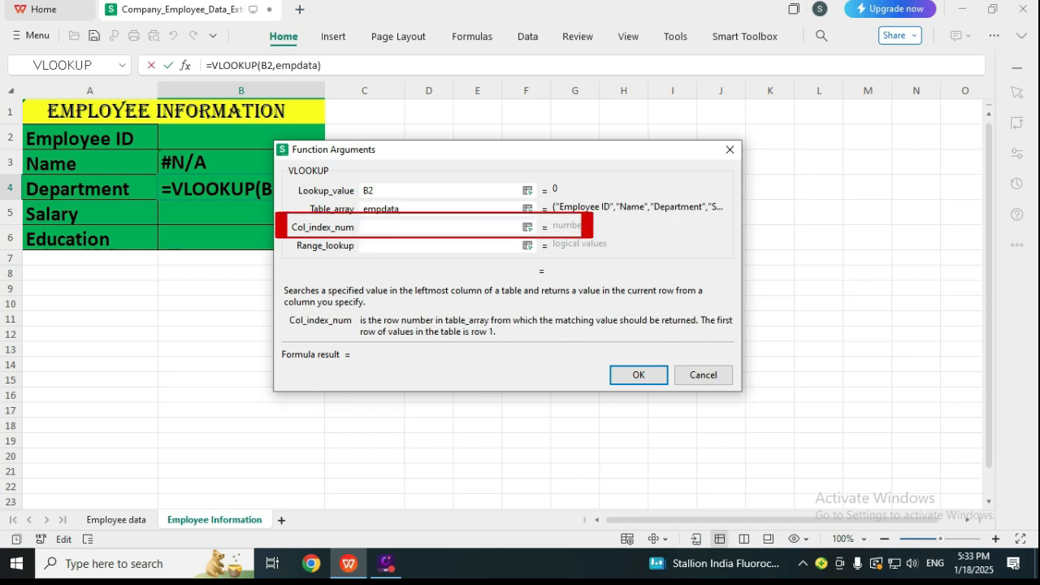
click(116, 520)
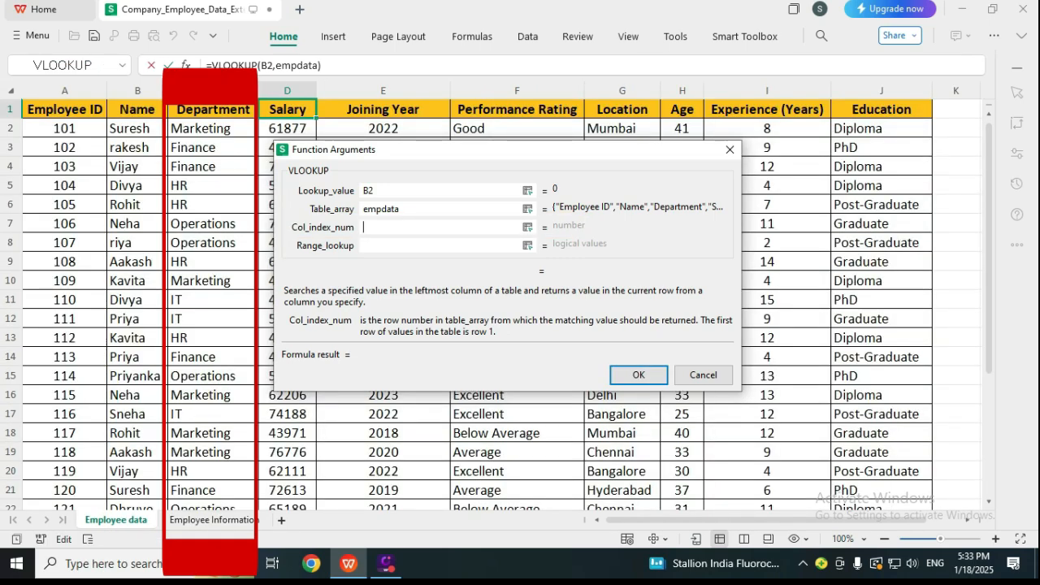
text(3)
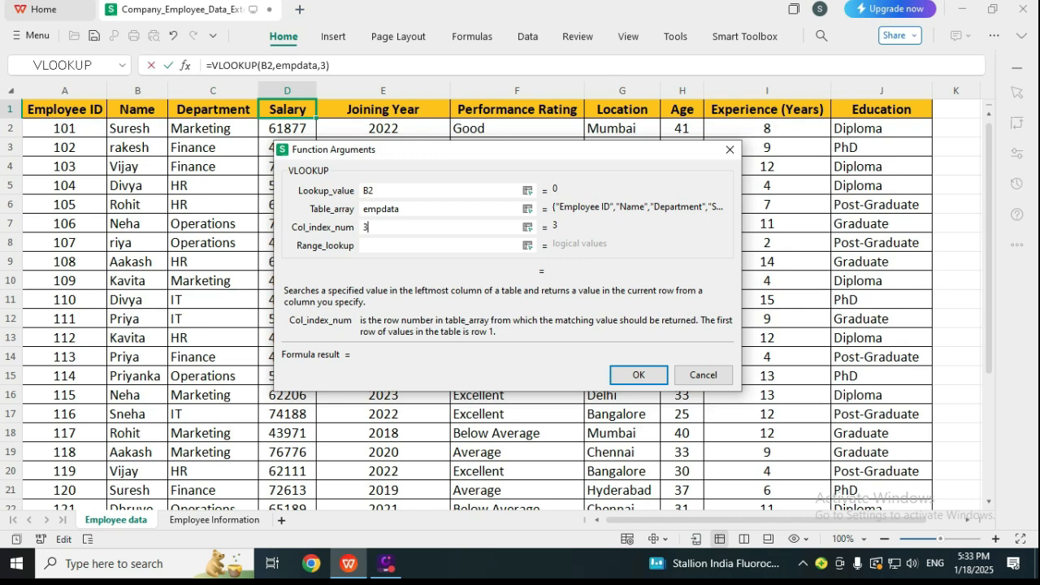
key(Tab)
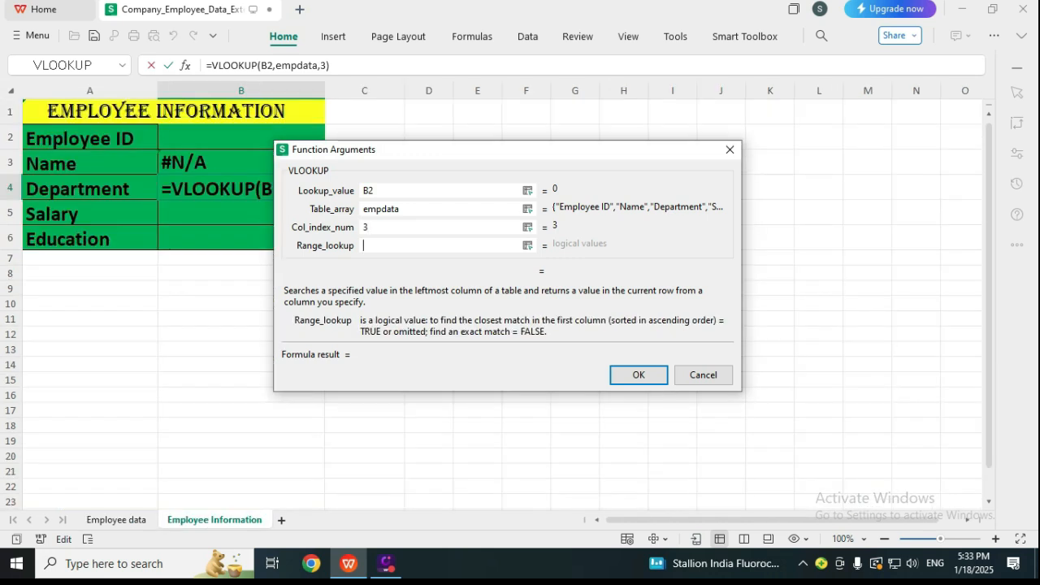
text(0)
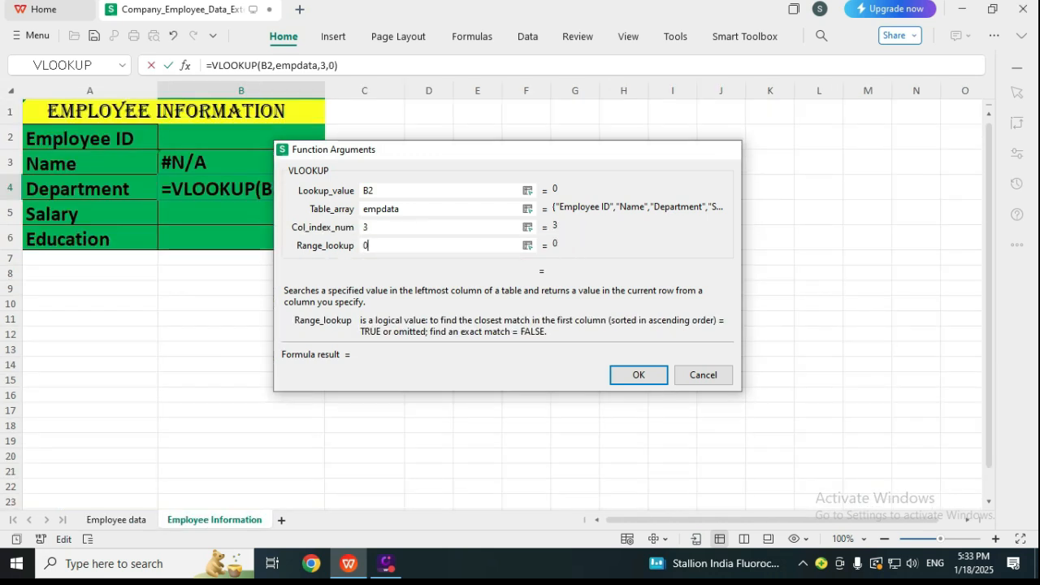
key(Return)
Insert a VLOOKUP into the Salary value cell B5 with lookup value B2 and table array empdata.
click(242, 213)
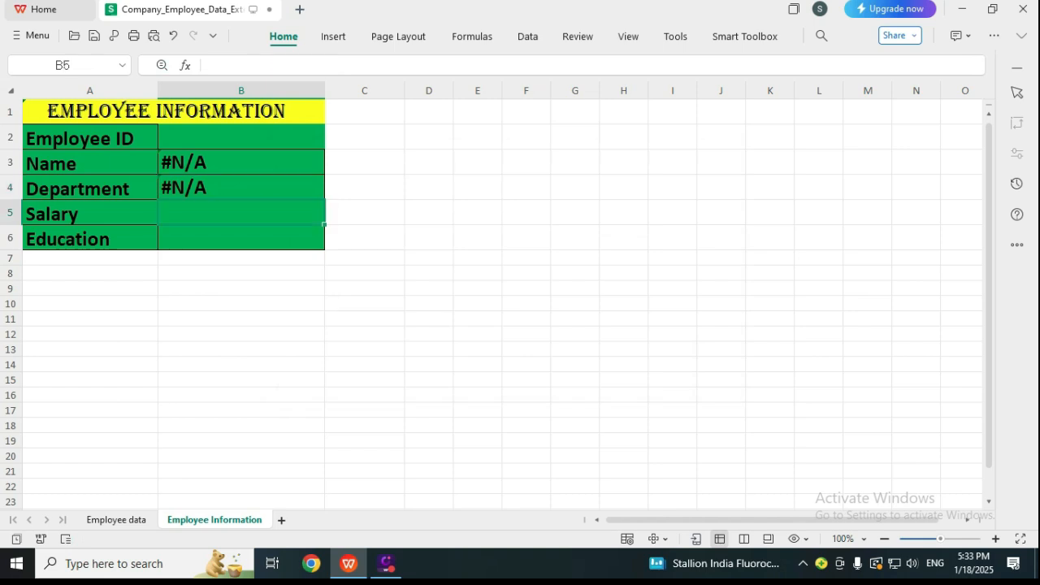
click(185, 65)
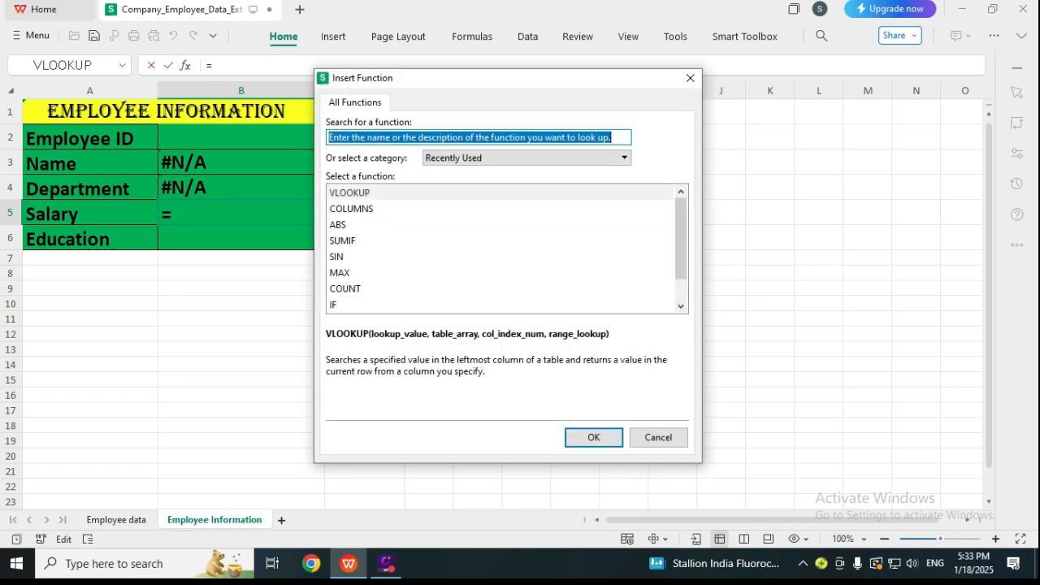
click(349, 192)
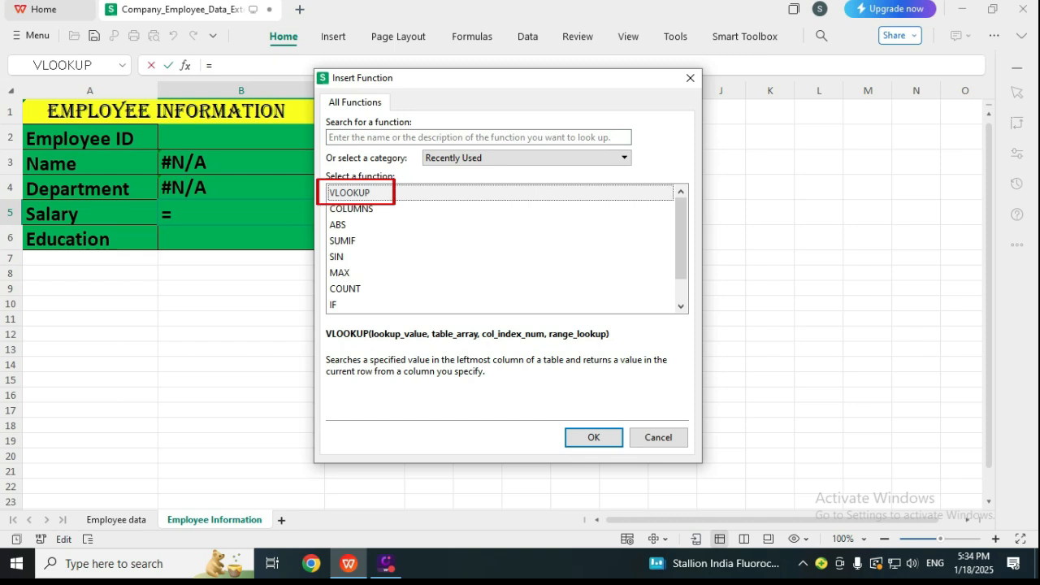
click(594, 437)
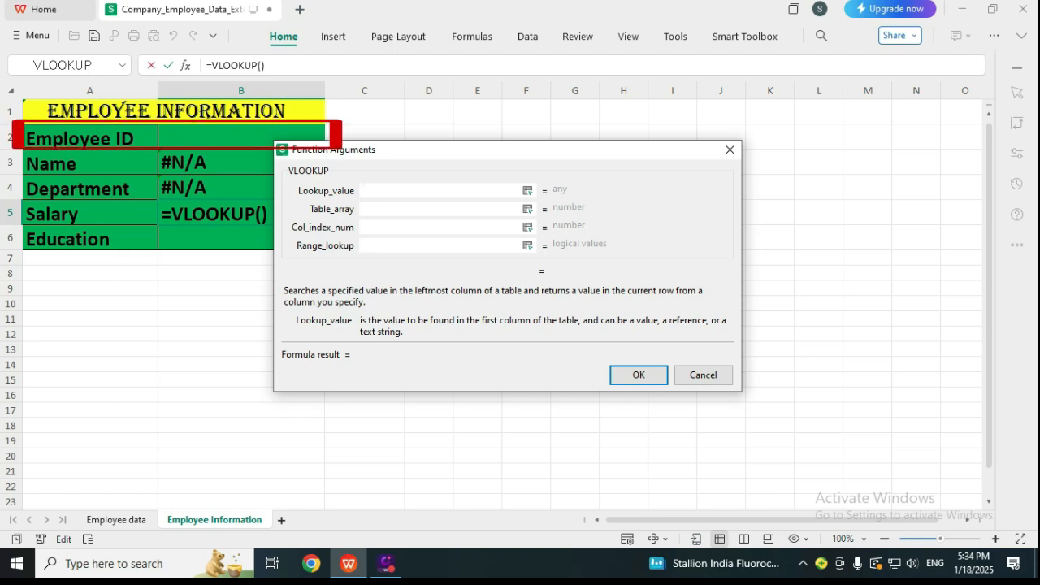
click(241, 137)
click(440, 208)
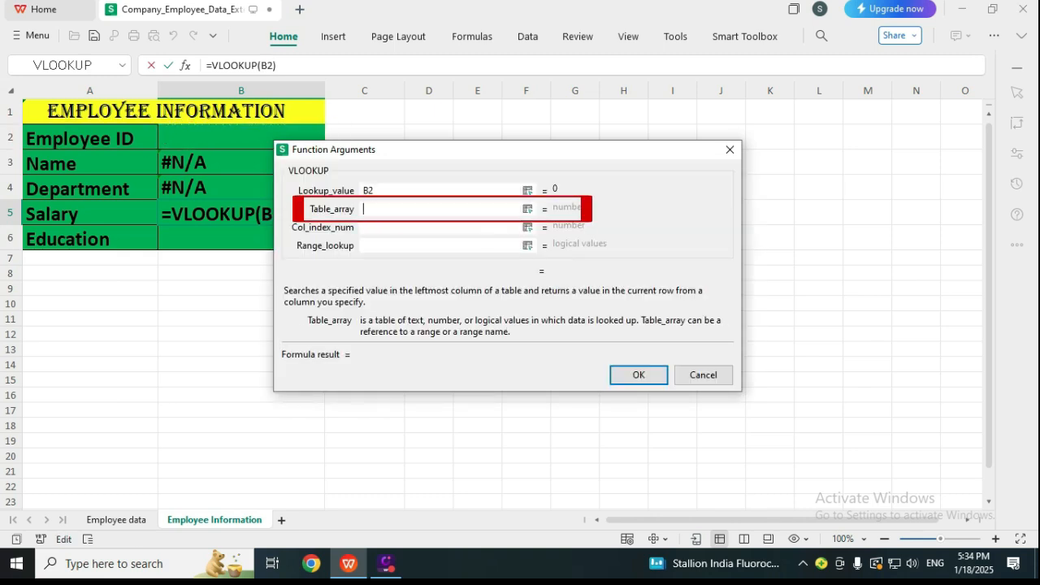
text(emp)
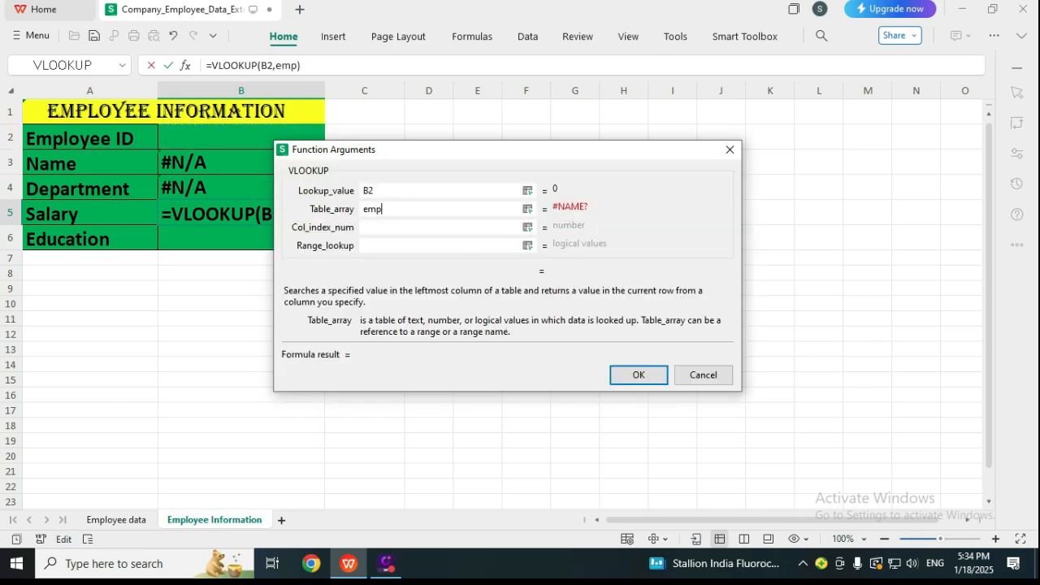
text(data)
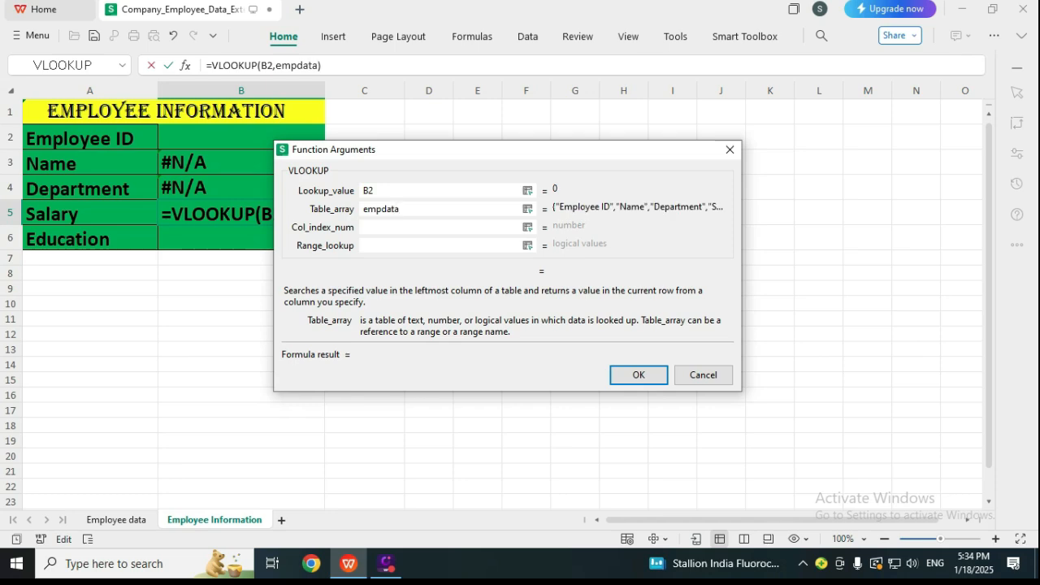
Set the column index to 4 for the Salary column and the range lookup to 0, and confirm the formula in B5.
click(440, 228)
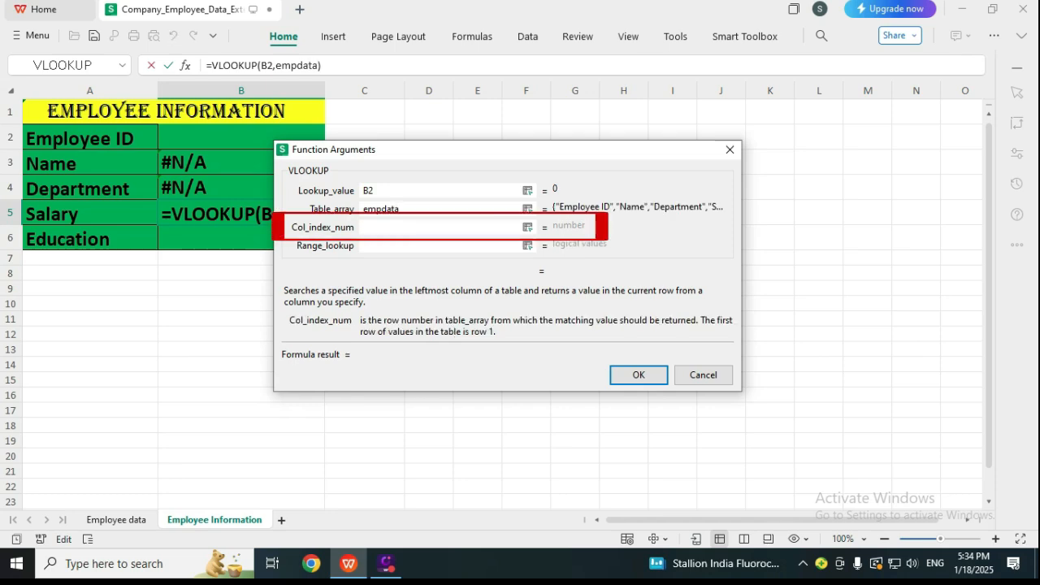
click(117, 520)
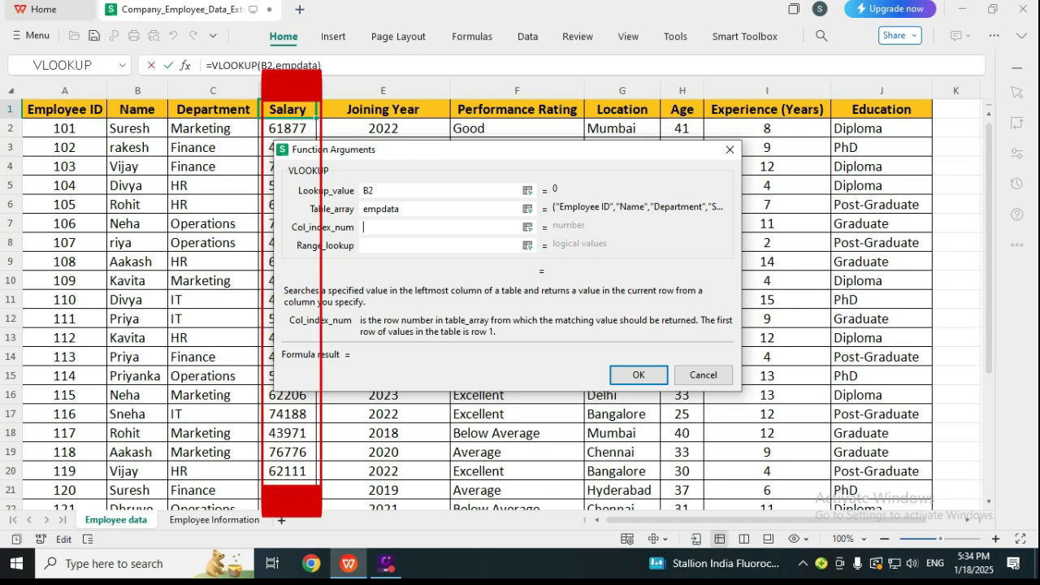
text(4)
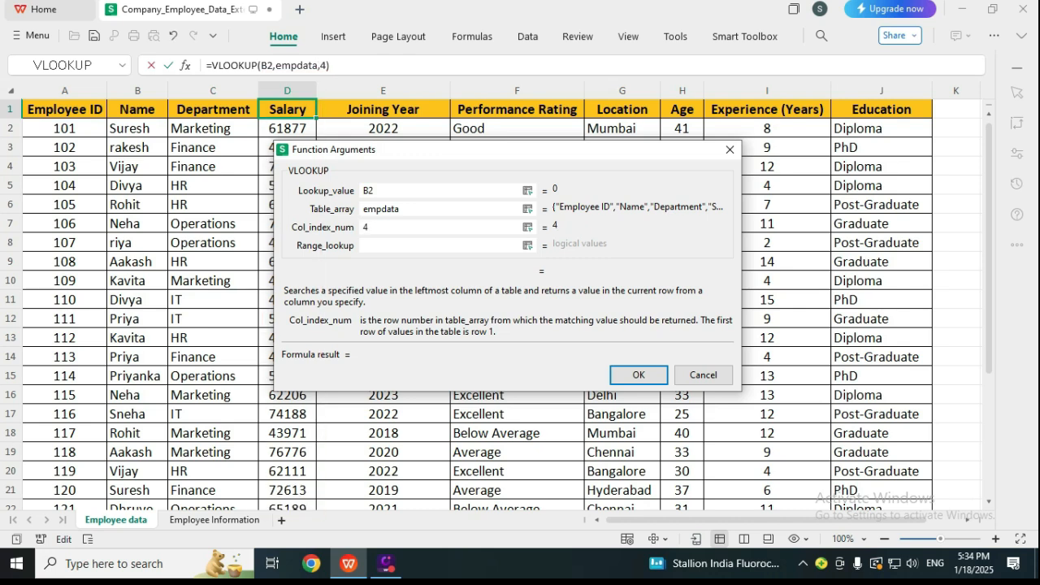
key(Tab)
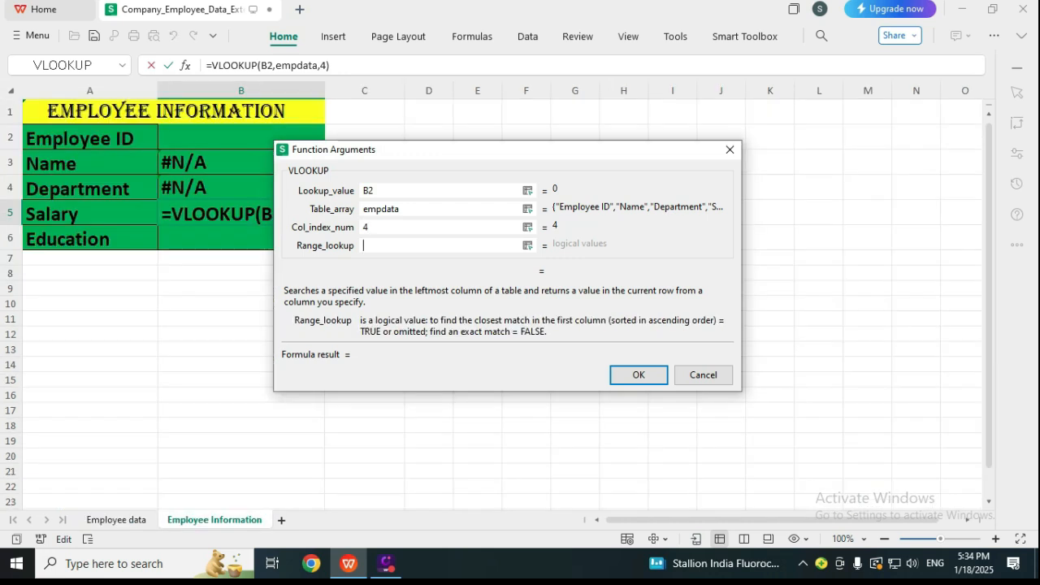
text(0)
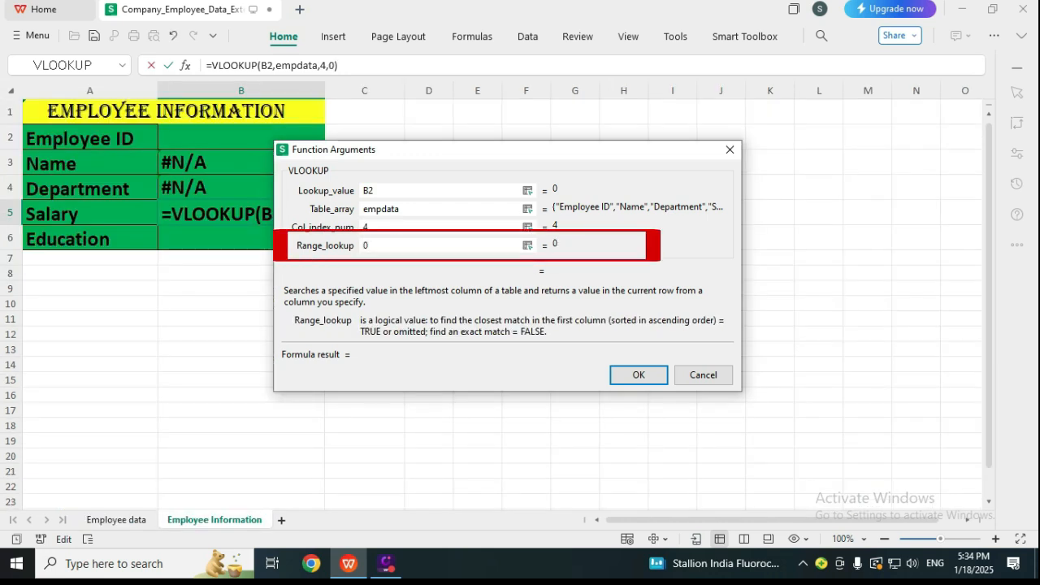
key(Return)
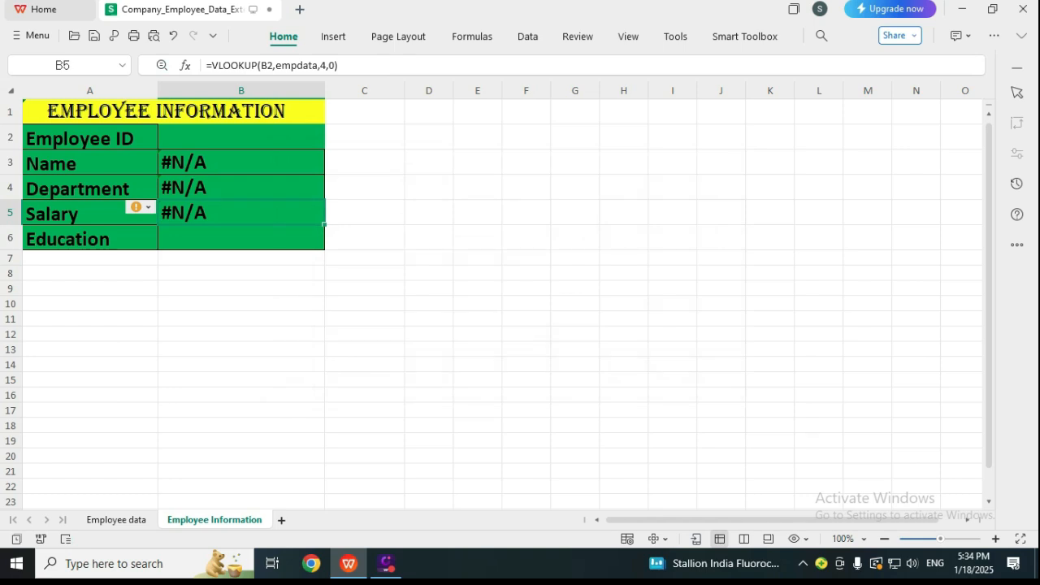
Insert a VLOOKUP into the Education value cell B6 with lookup value B2 and table array empdata.
click(89, 258)
click(241, 238)
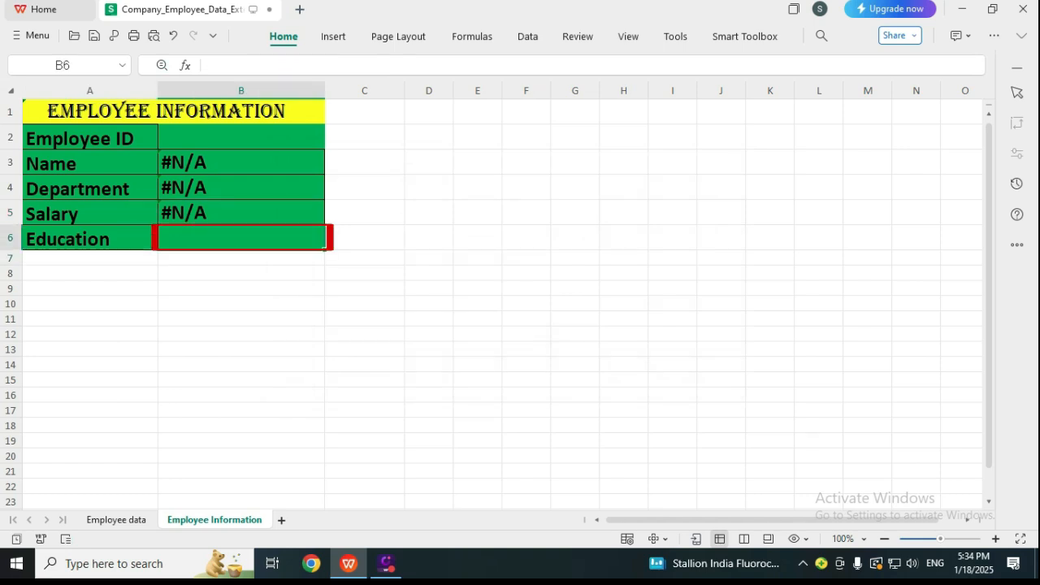
click(185, 65)
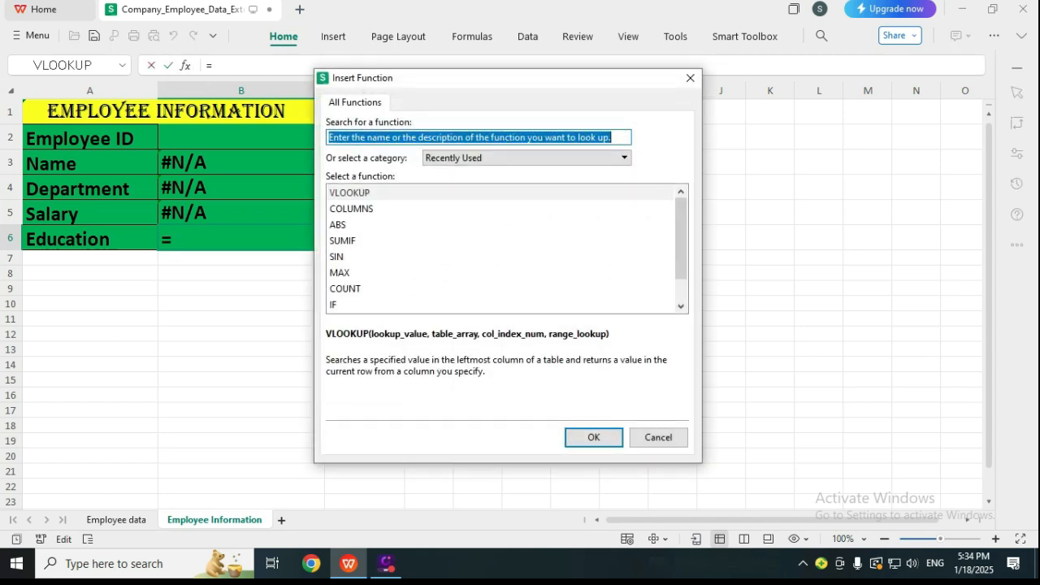
click(350, 193)
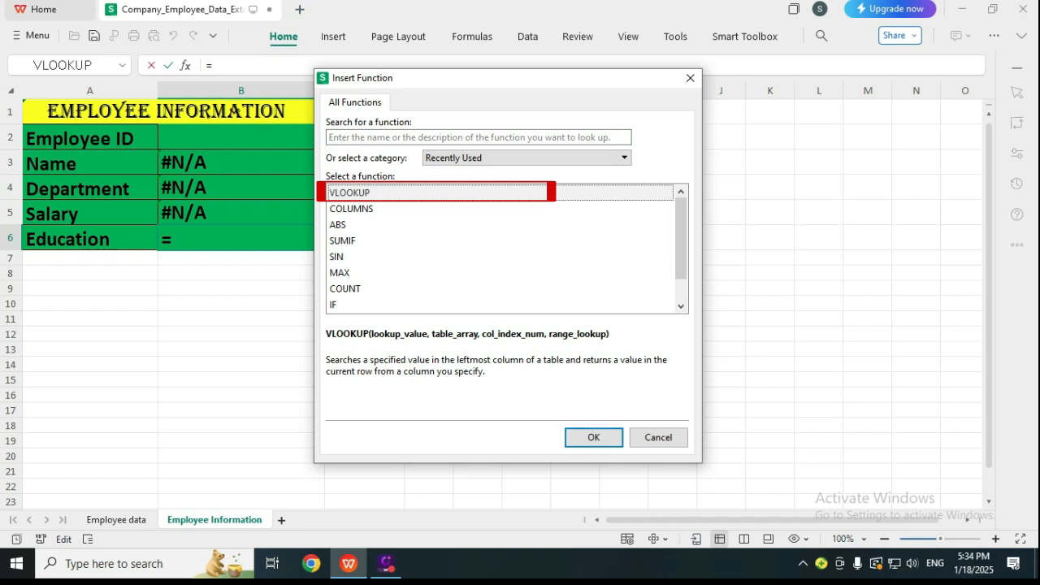
click(594, 437)
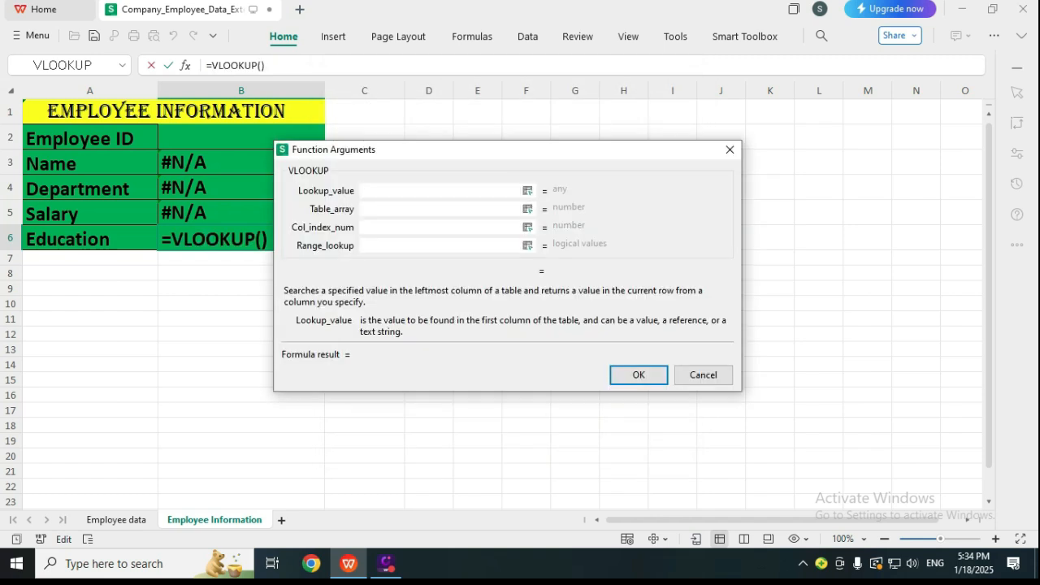
click(215, 137)
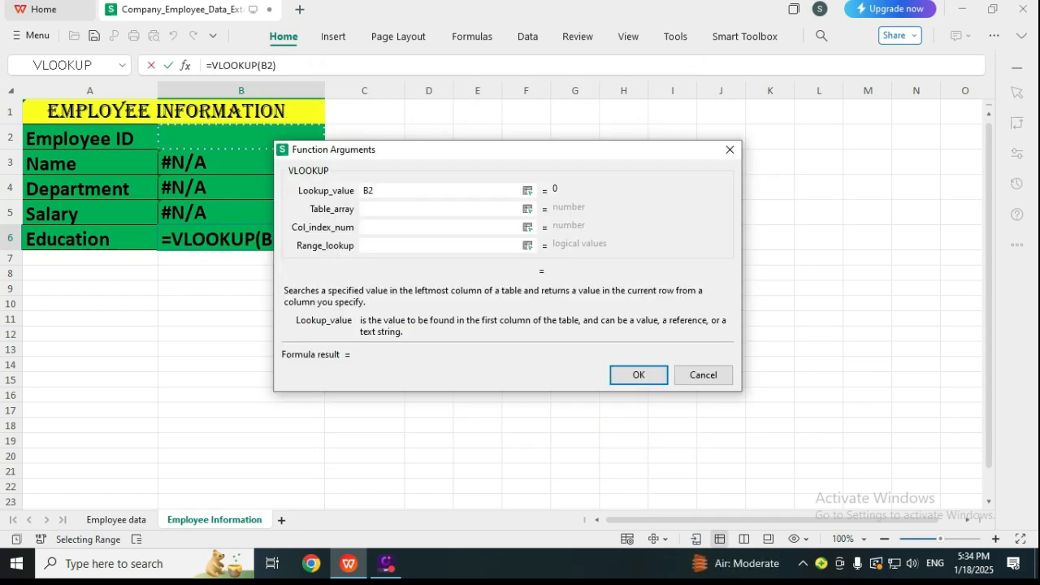
click(398, 209)
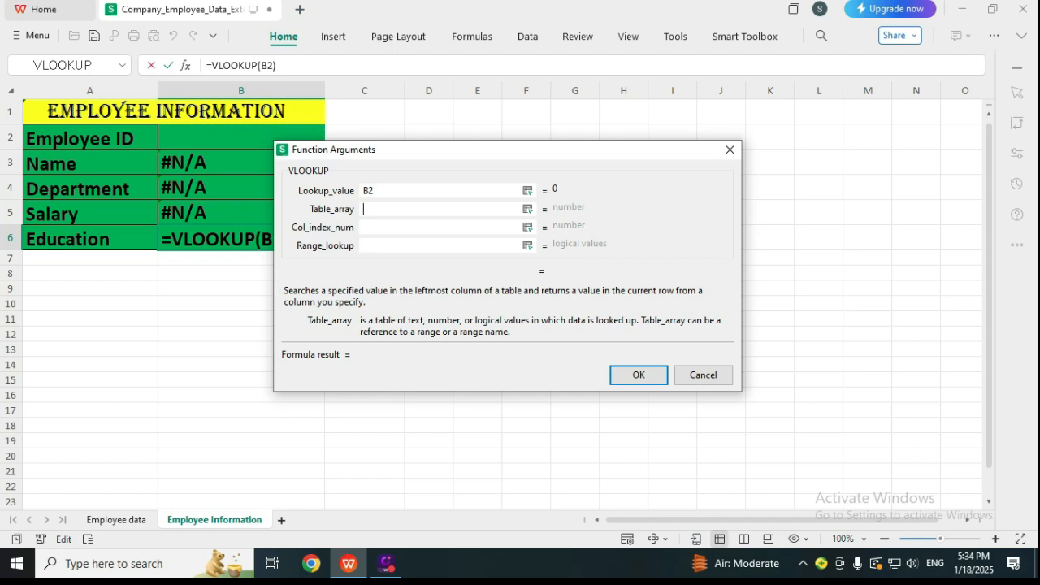
text(empdata)
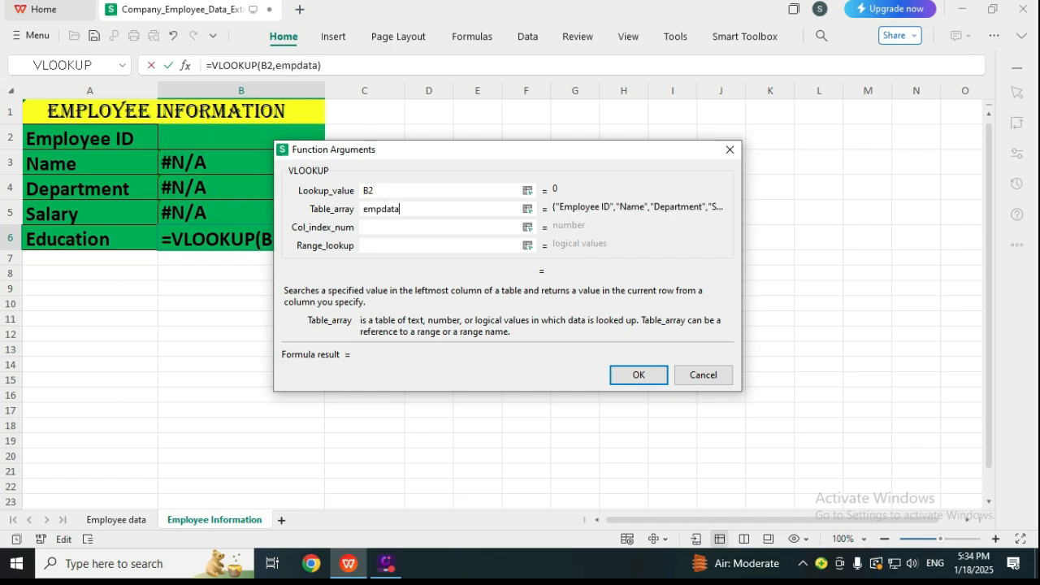
Set the column index to 10 for the Education column and the range lookup to 0, and confirm the formula in B6.
click(399, 227)
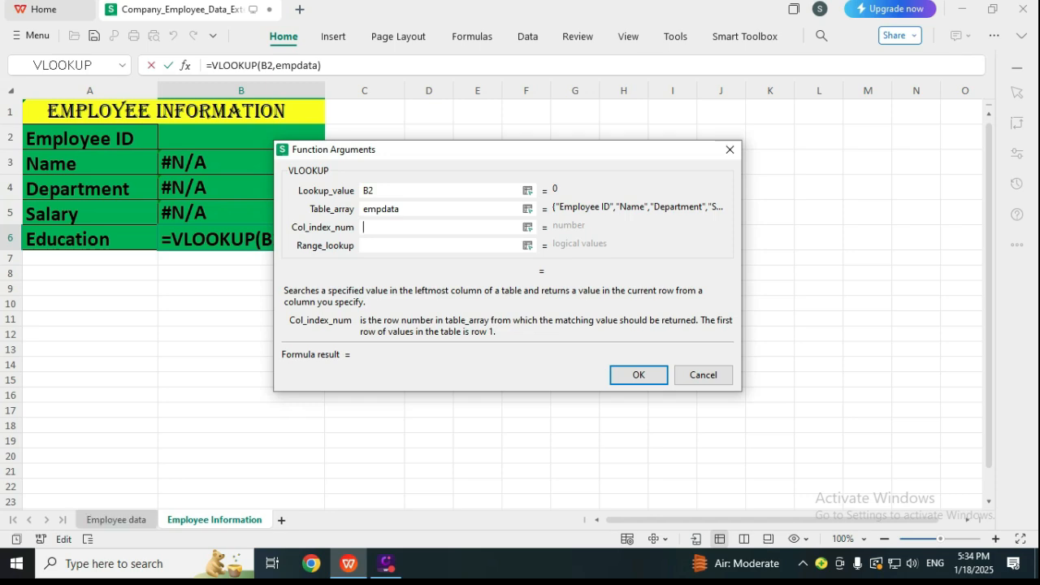
click(117, 520)
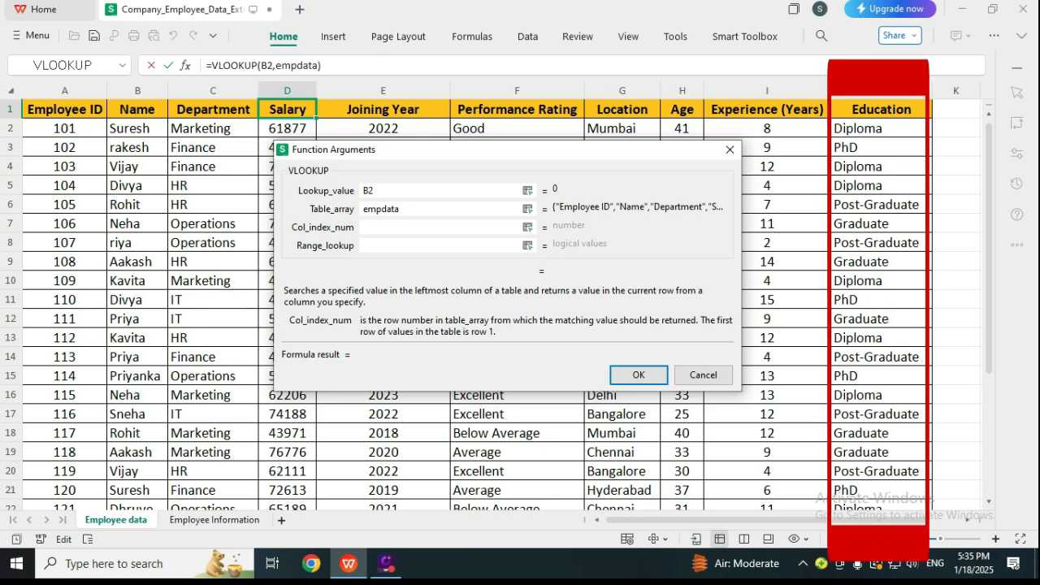
text(10)
key(Tab)
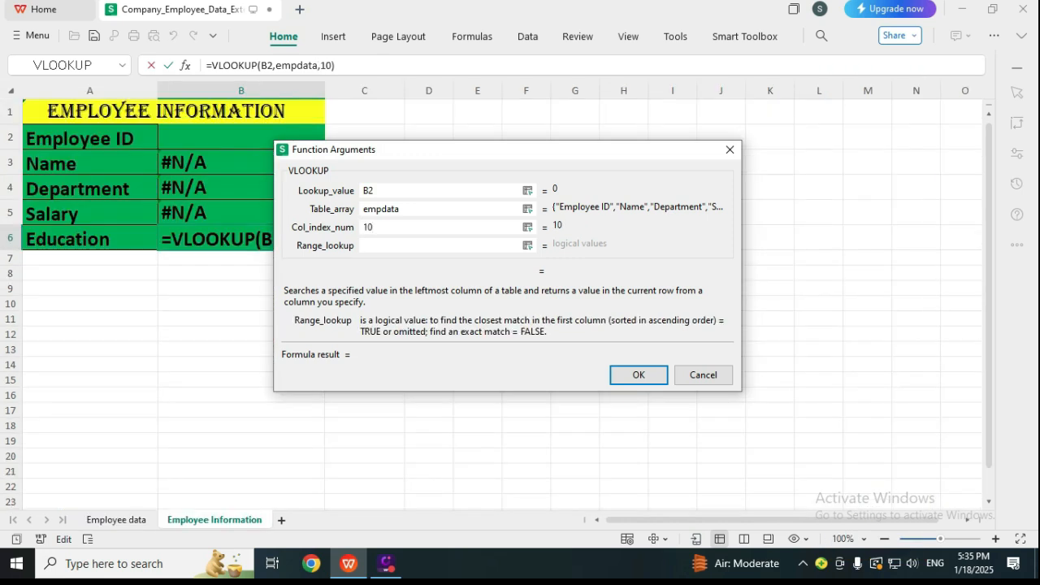
text(0)
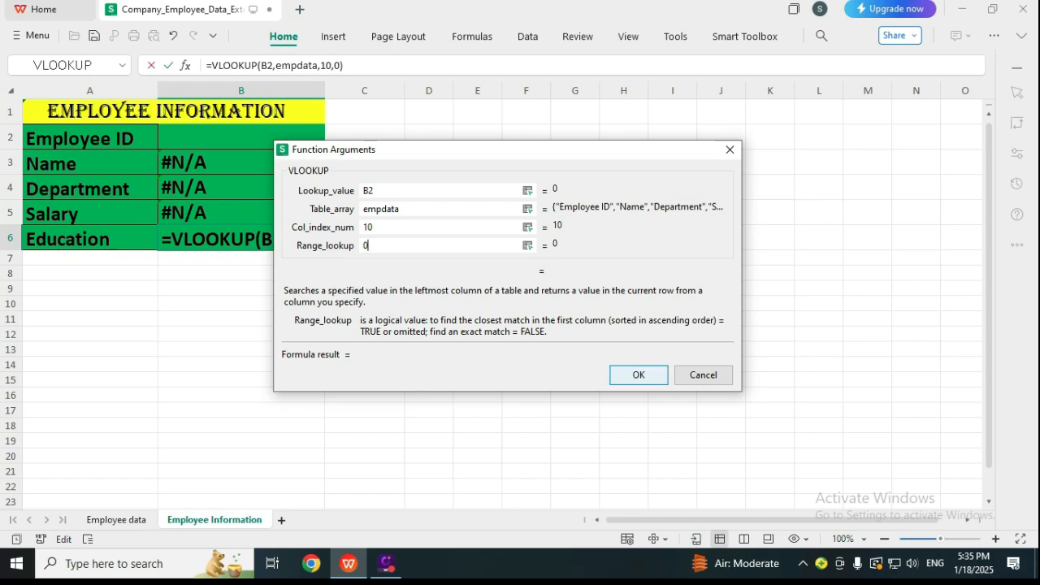
key(Return)
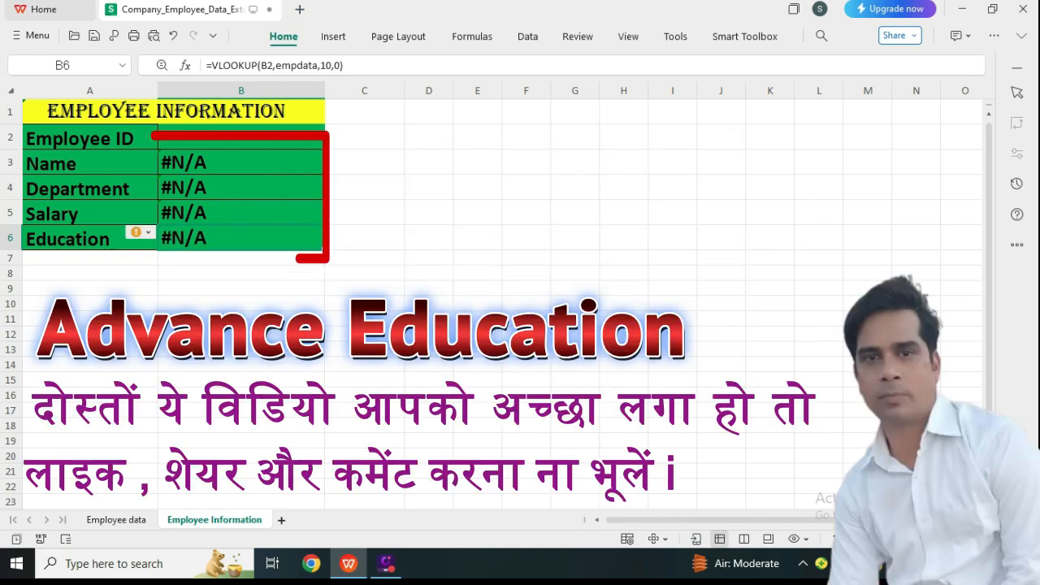
Enter the Employee ID of the first record from the Employee data sheet in B2 to test the lookups.
key(Up)
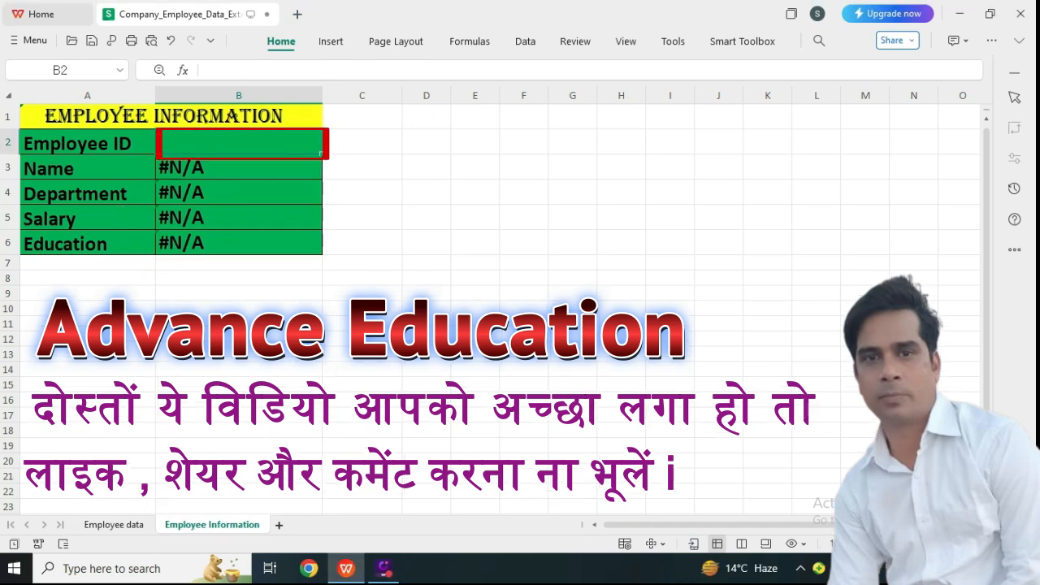
text(101)
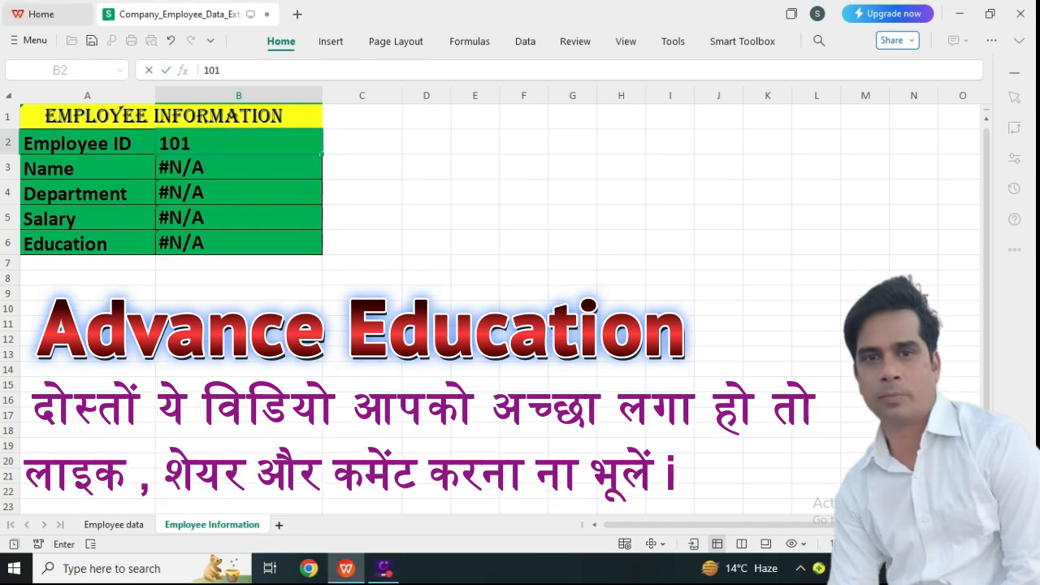
key(Return)
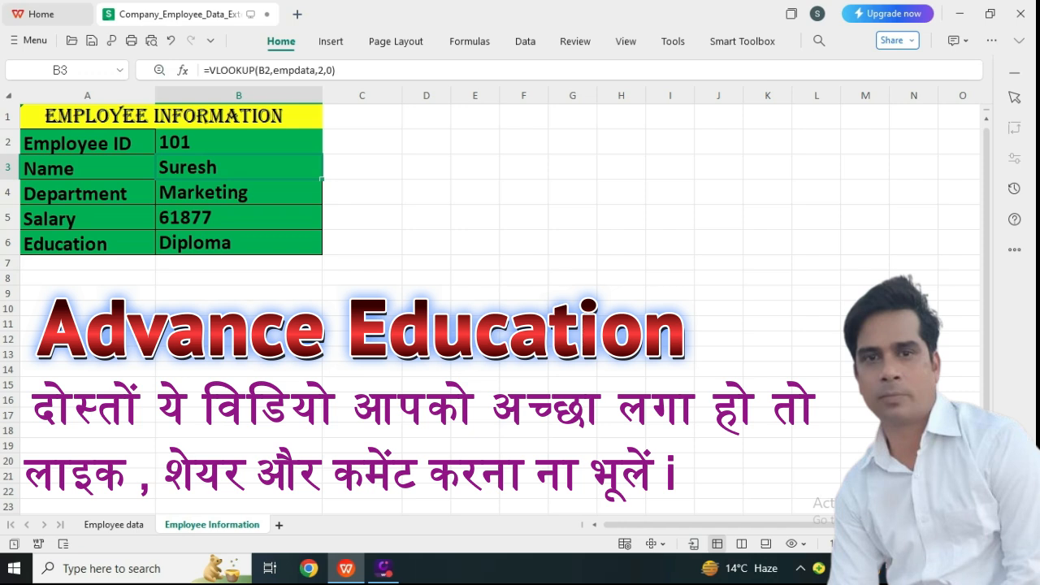
Examine the Name, Department, Salary and Education results in B3 to B6 for the entered Employee ID.
key(Up)
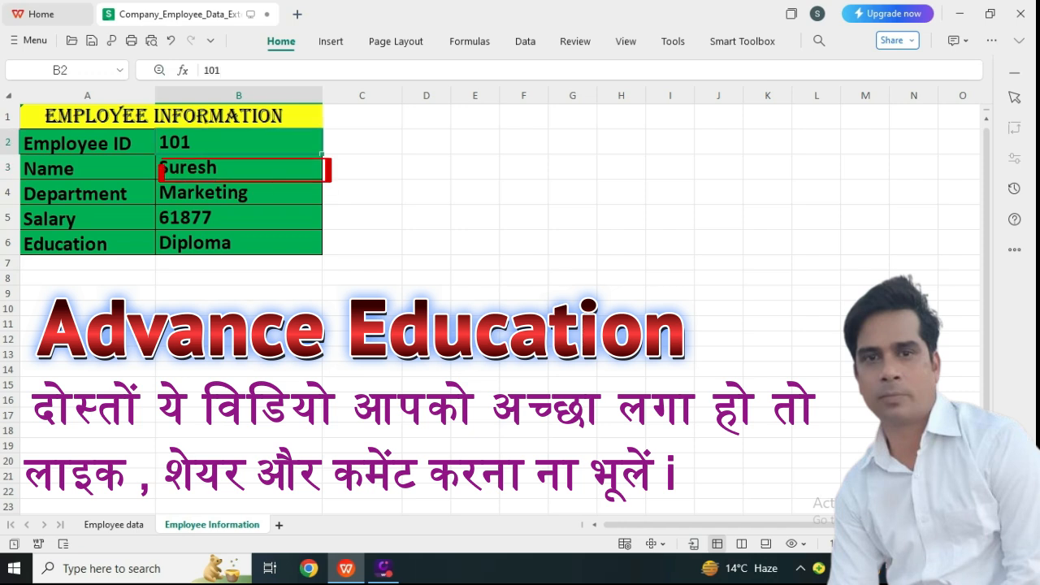
key(Down)
key(Left)
key(Right)
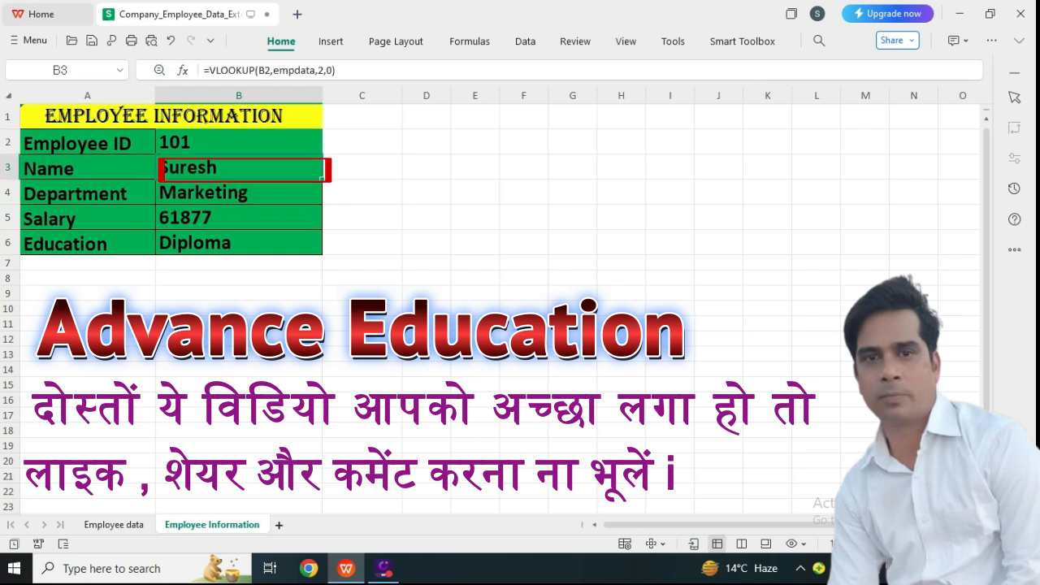
key(Down)
key(Left)
key(Right)
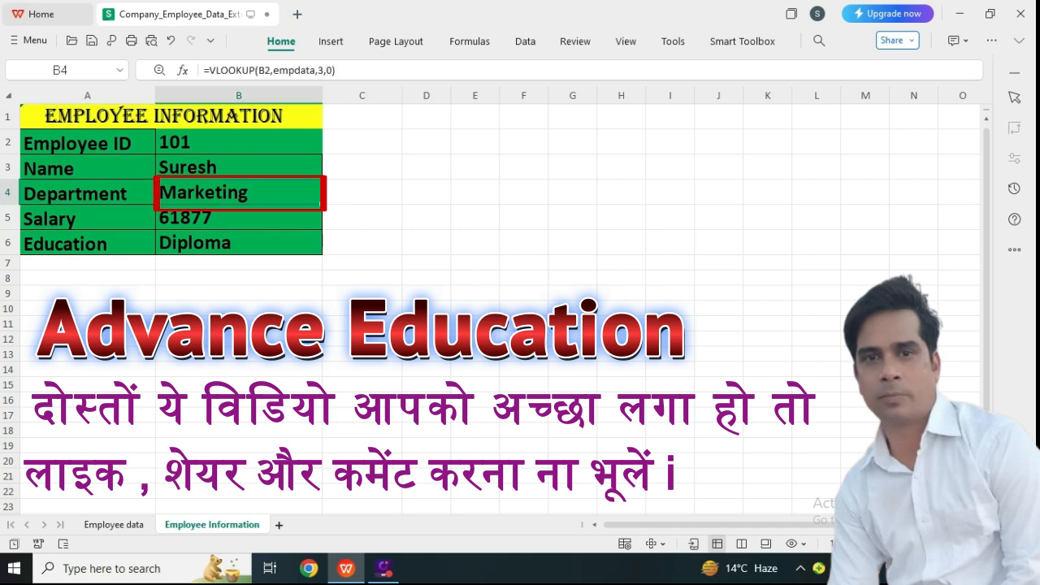
key(Down)
key(Left)
key(Right)
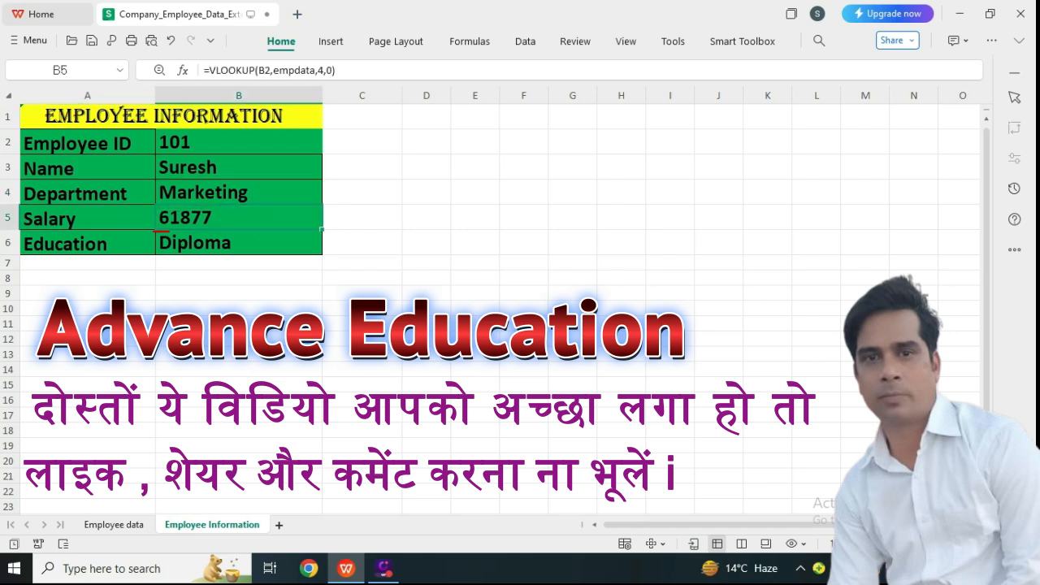
key(Down)
key(Left)
key(Right)
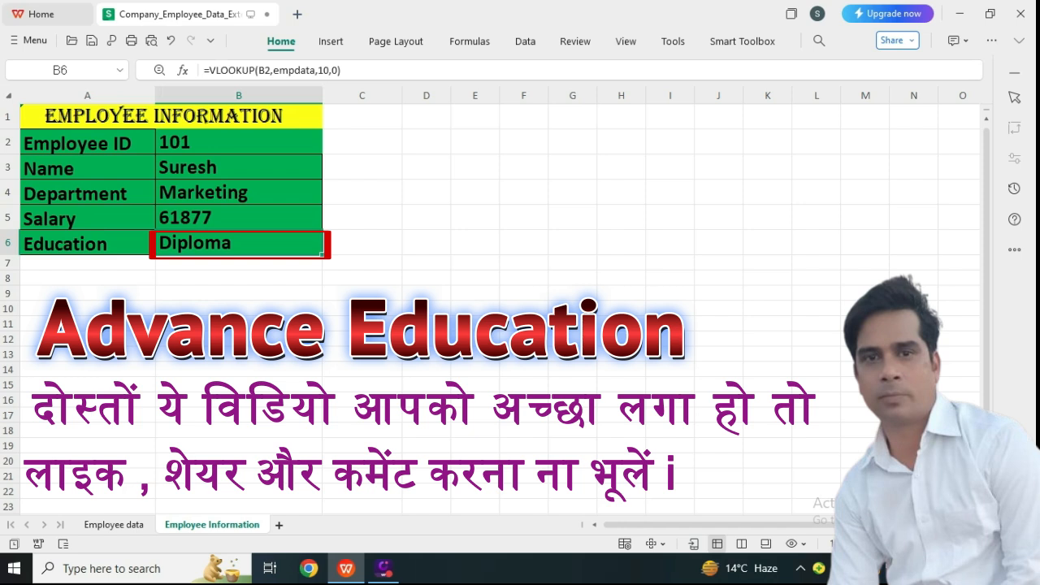
Replace the Employee ID in B2 with that of the fourth record in the Employee data sheet.
click(238, 142)
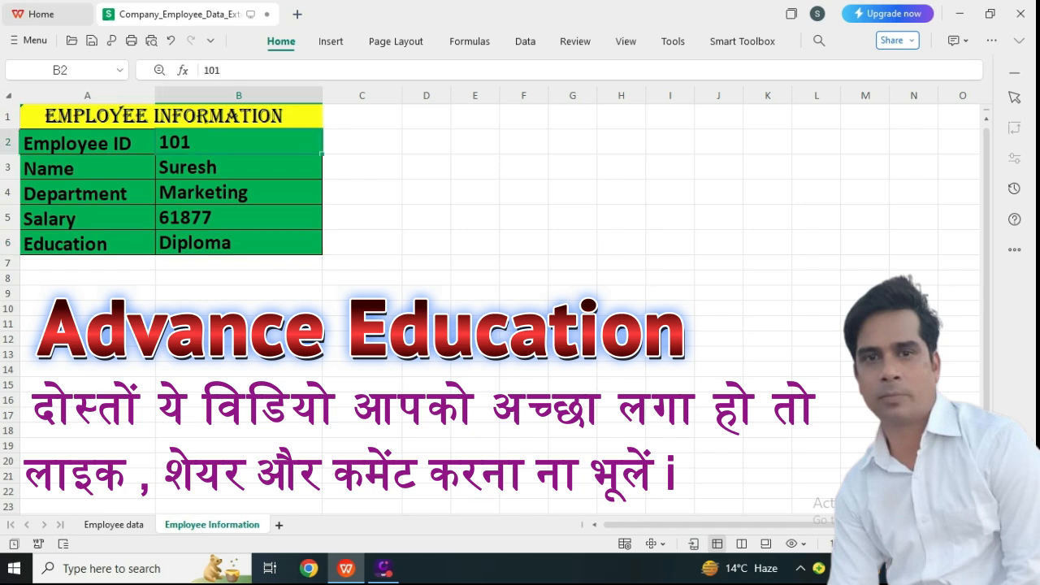
text(104)
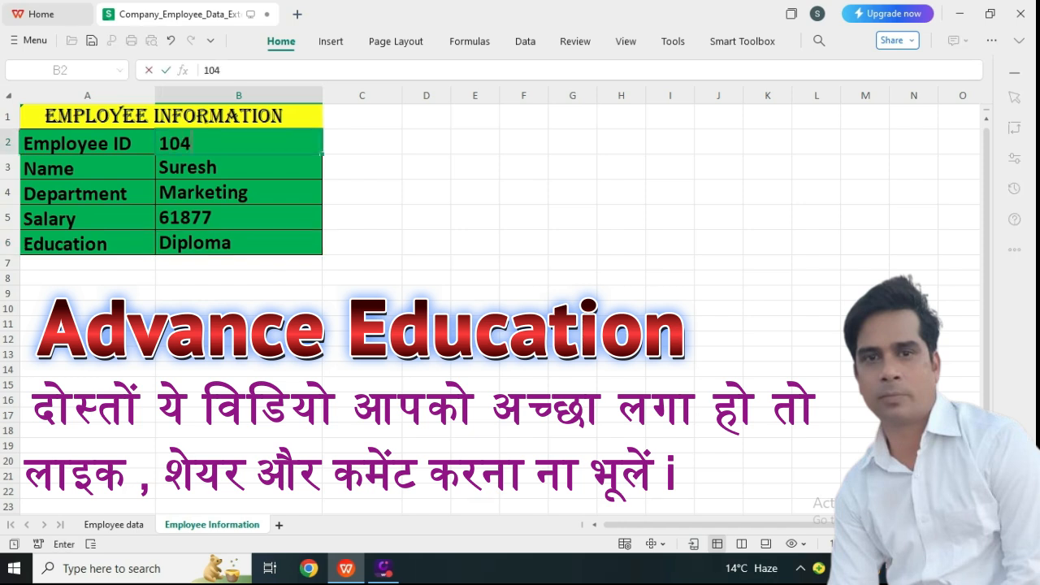
key(Return)
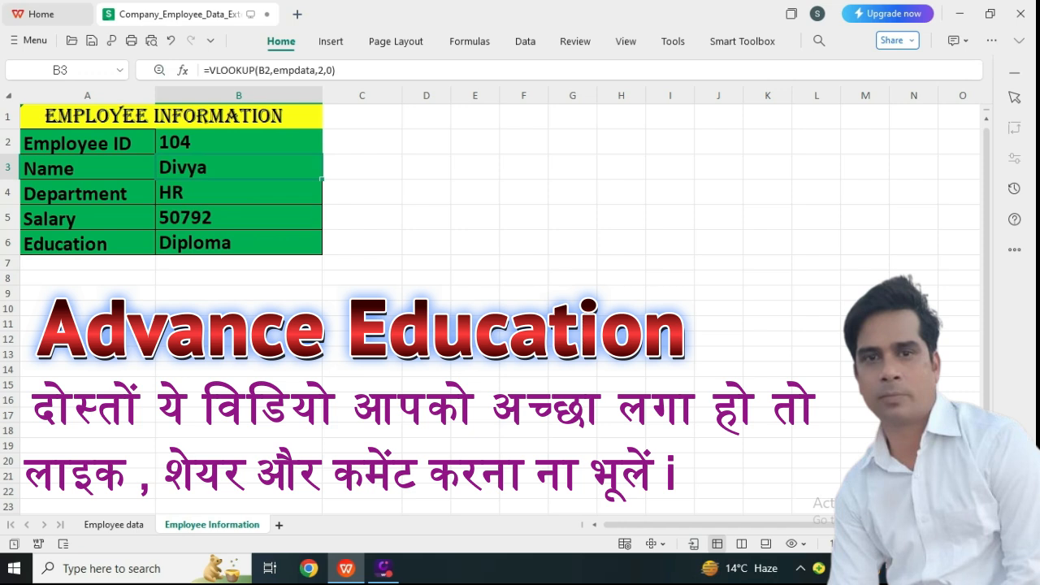
Check each form label in A3 to A6 against its lookup result for the new Employee ID.
click(87, 167)
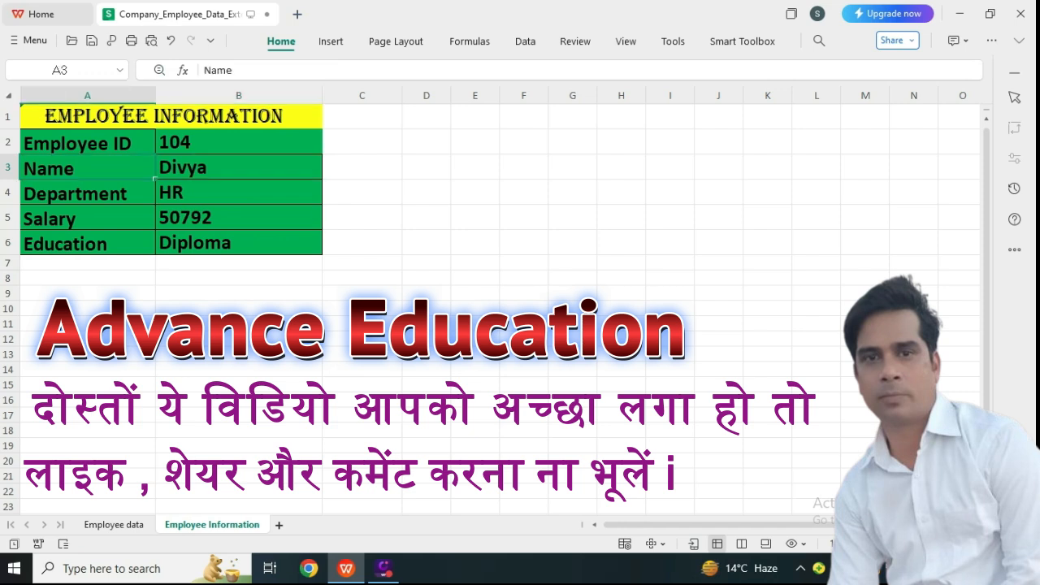
click(239, 167)
click(87, 193)
click(239, 192)
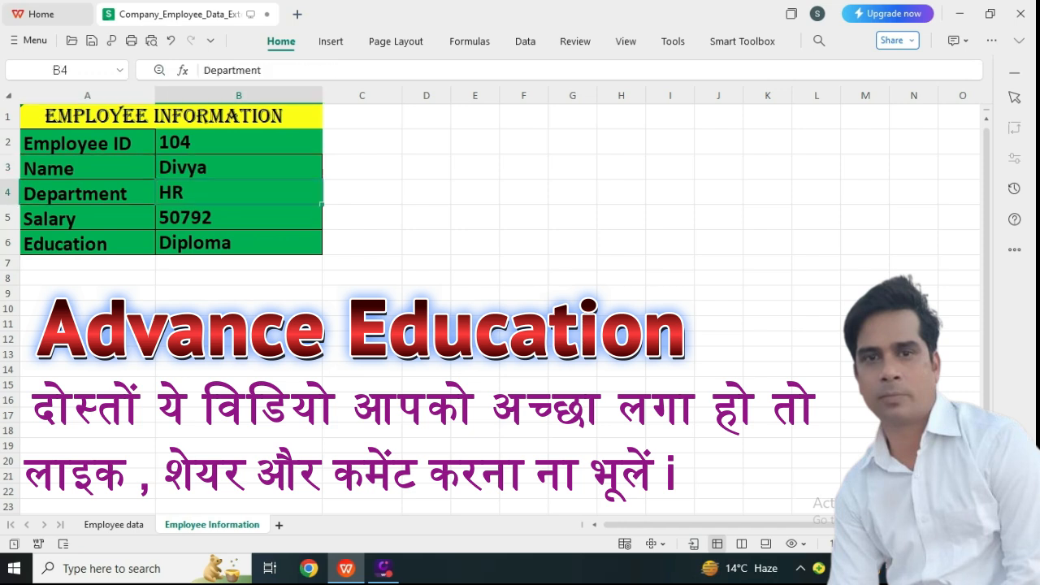
click(87, 218)
click(239, 218)
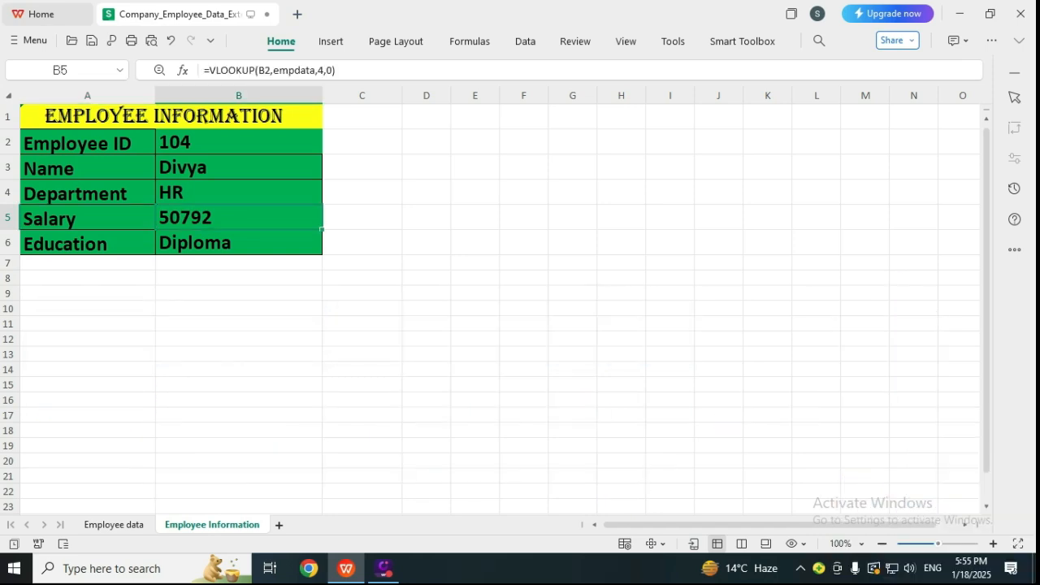
click(87, 243)
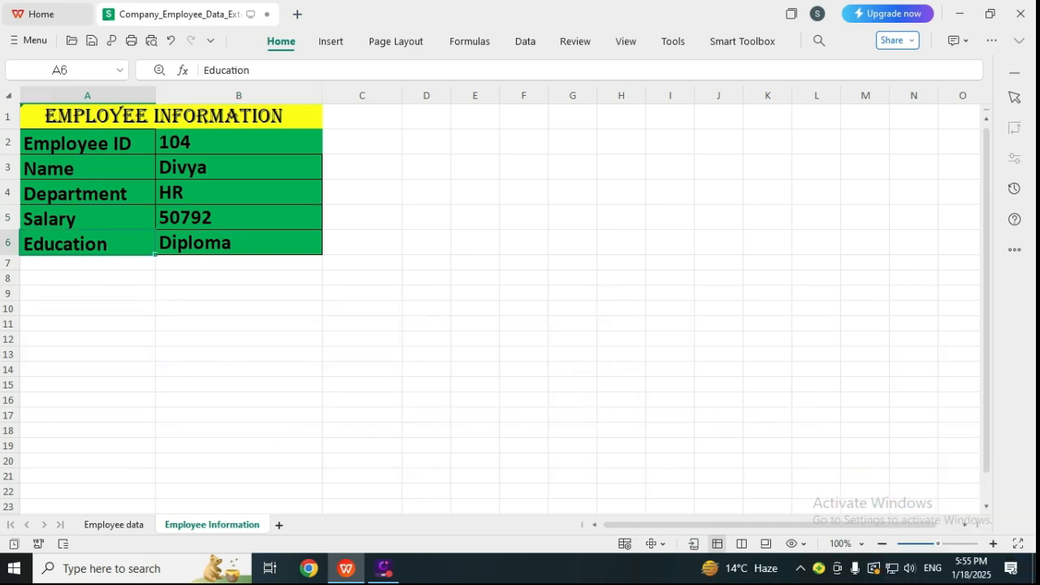
click(239, 243)
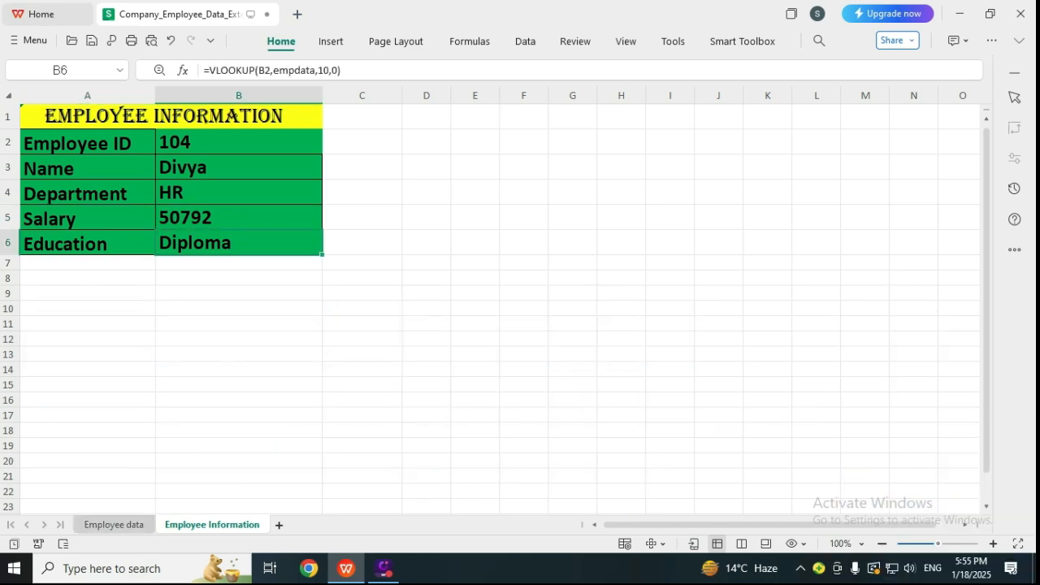
Compare the form's Name and Department results with the matching record in row 5 of the Employee data sheet.
click(114, 524)
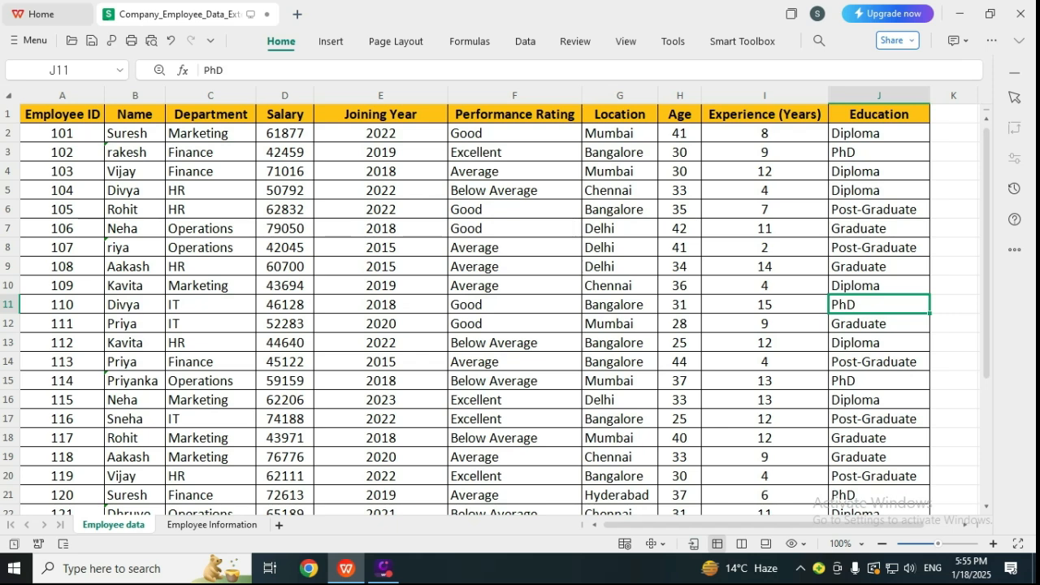
click(62, 191)
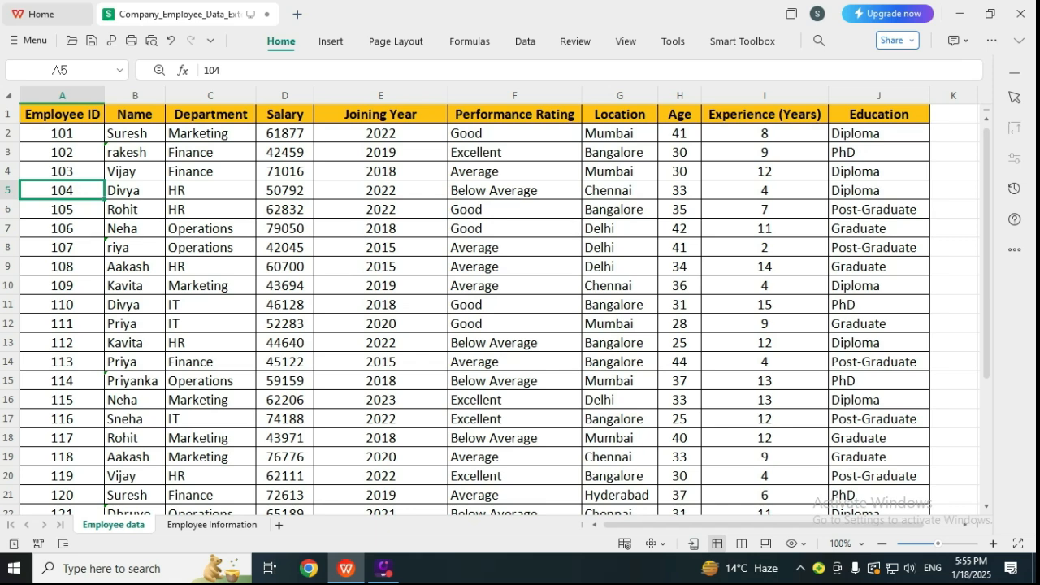
click(135, 191)
click(212, 525)
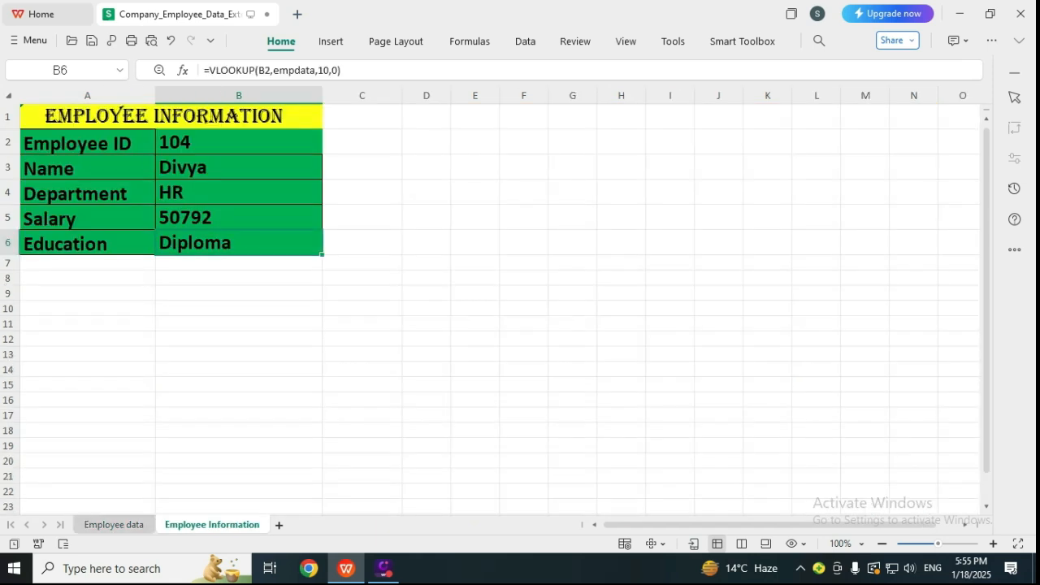
click(114, 525)
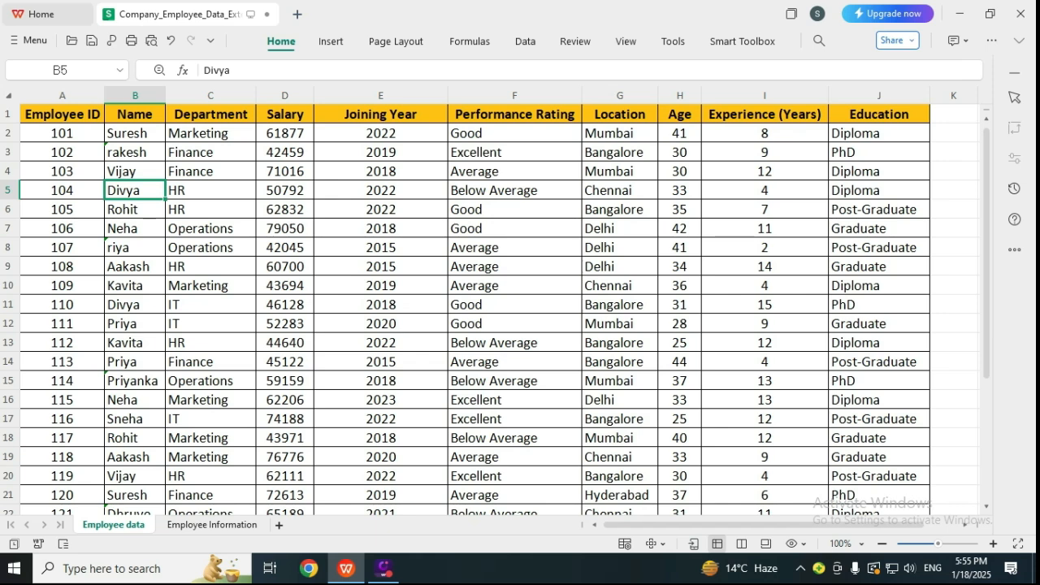
click(211, 190)
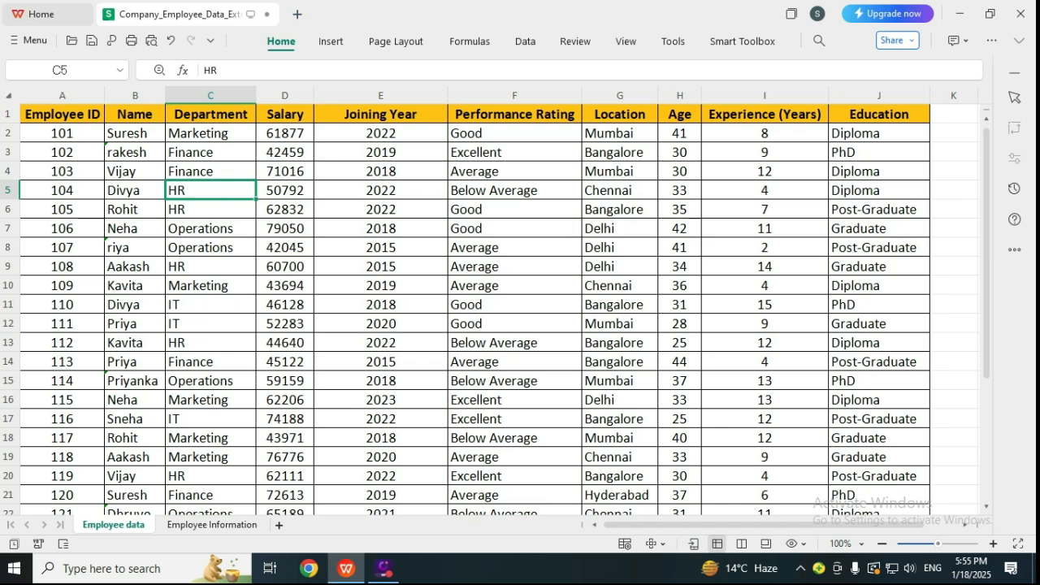
click(211, 525)
click(238, 192)
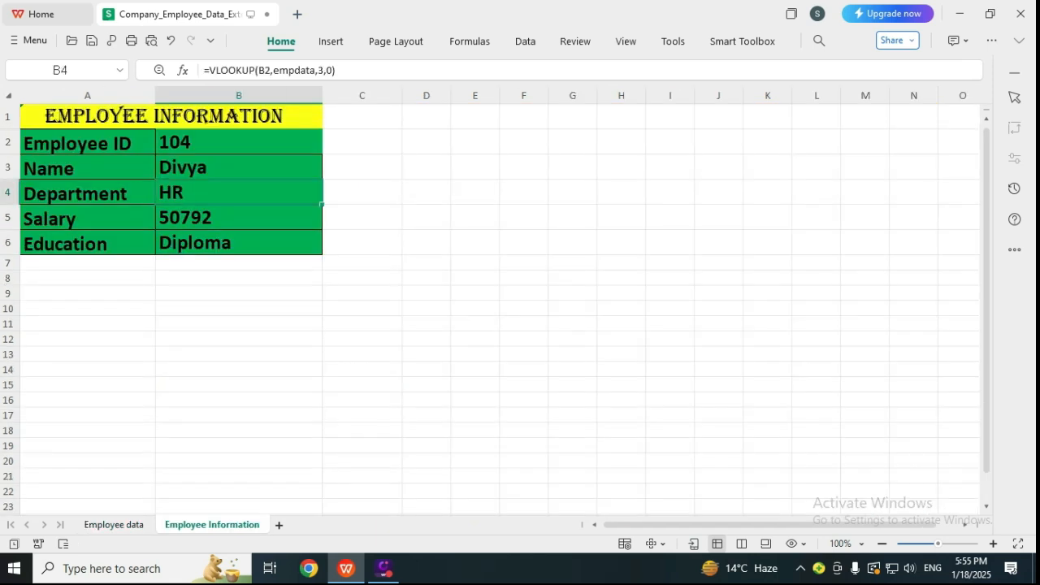
Compare the form's Salary and Education results with the same record in row 5 of the Employee data sheet.
click(87, 218)
click(238, 218)
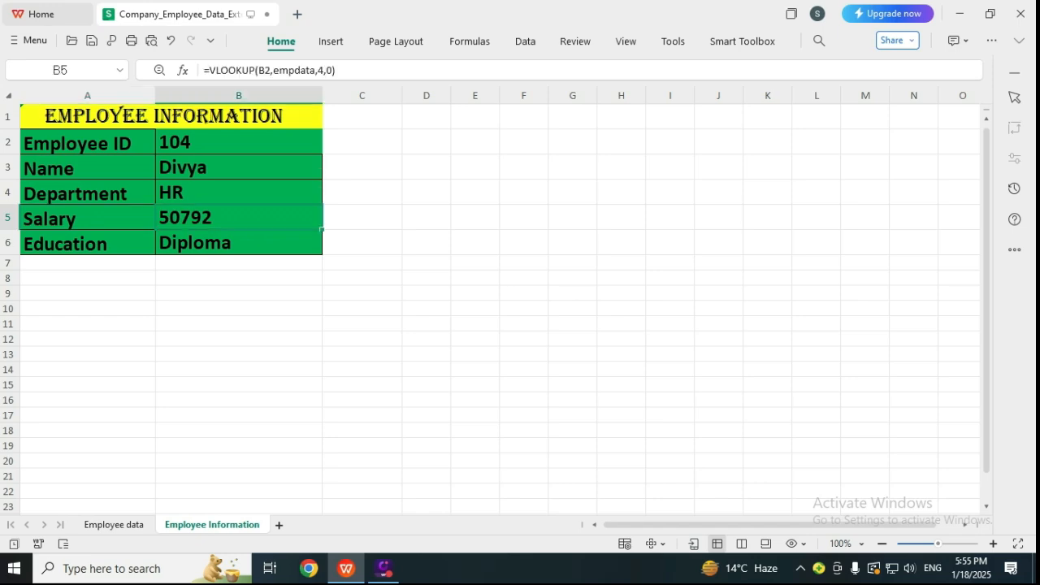
click(114, 525)
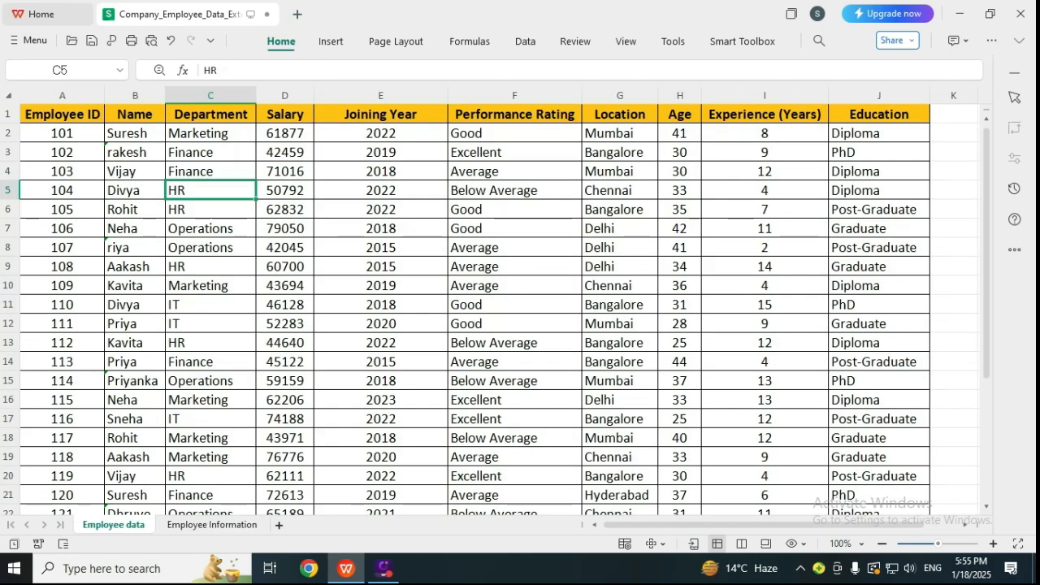
click(284, 190)
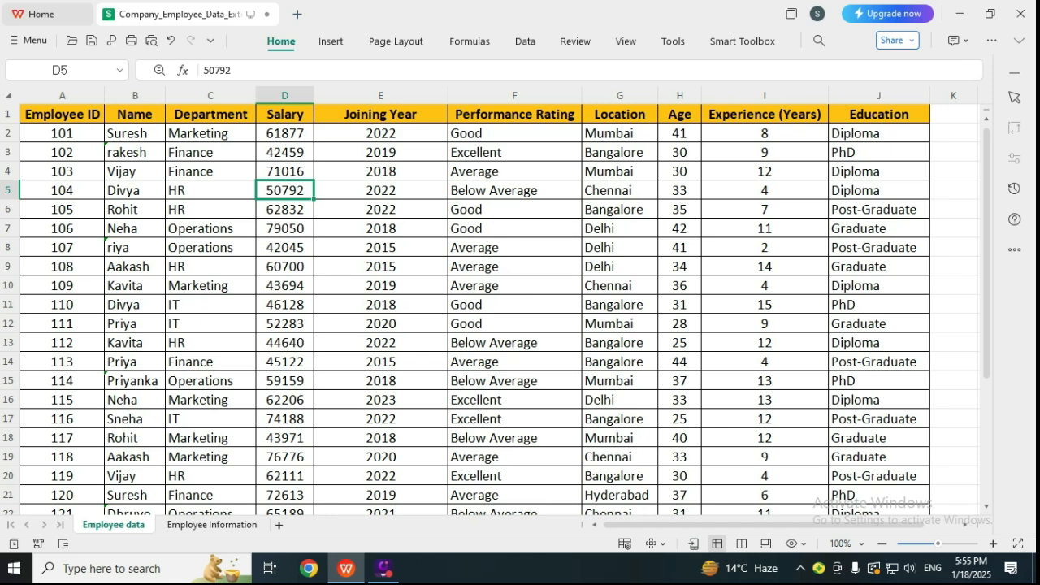
key(ctrl+Right)
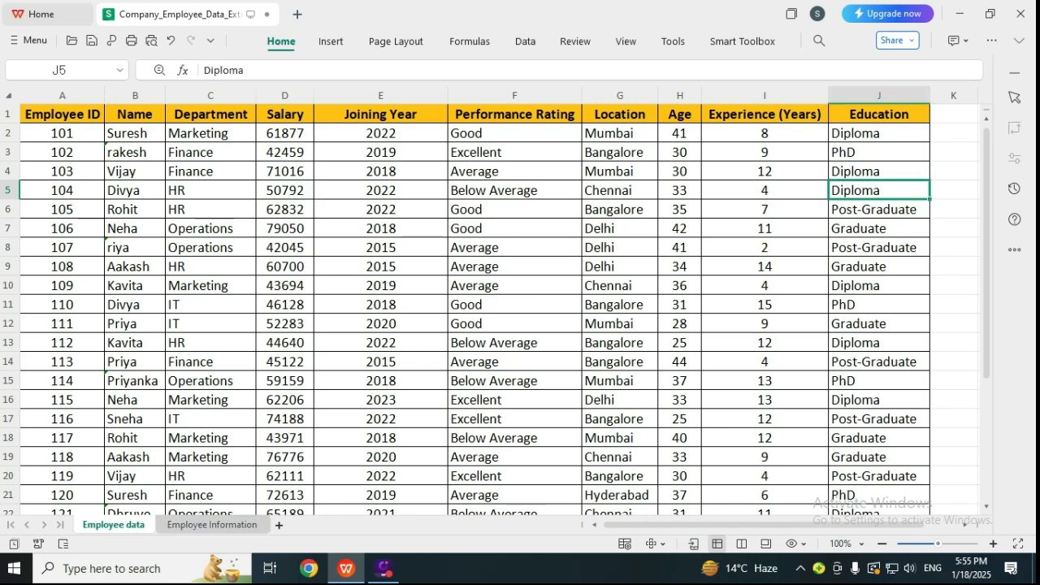
click(213, 525)
click(239, 243)
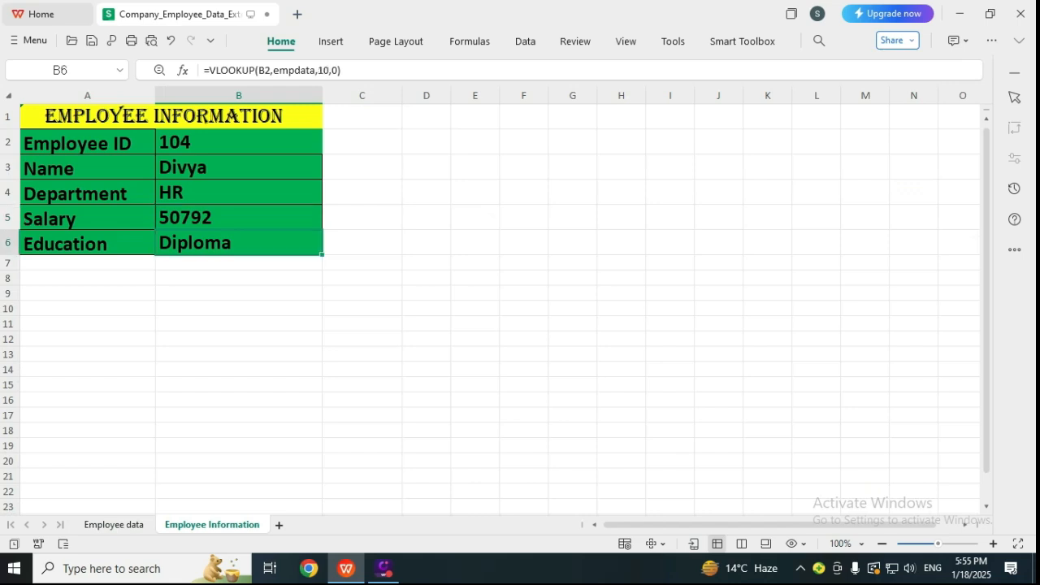